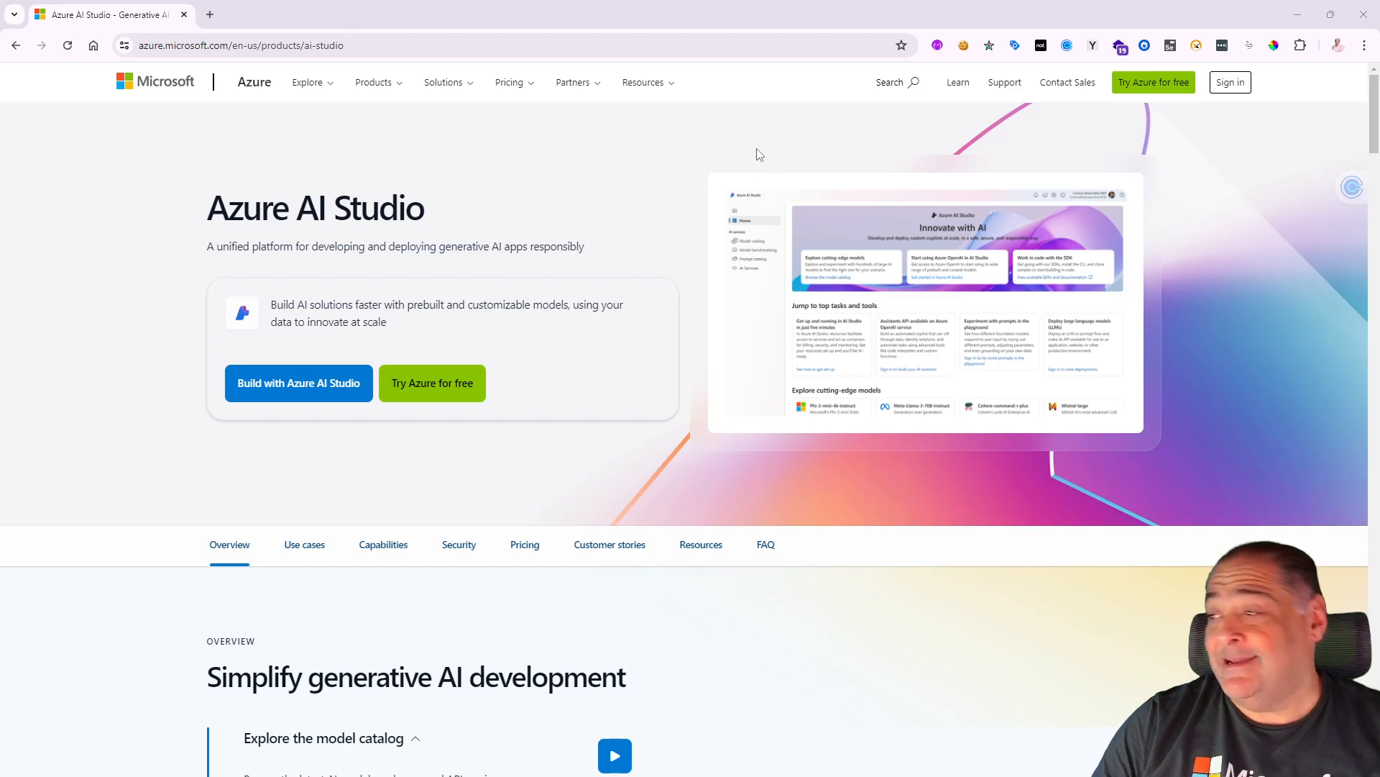
Go to the Azure AI Studio site at ai.azure.com.
left_click(407, 43)
type("ai.azur")
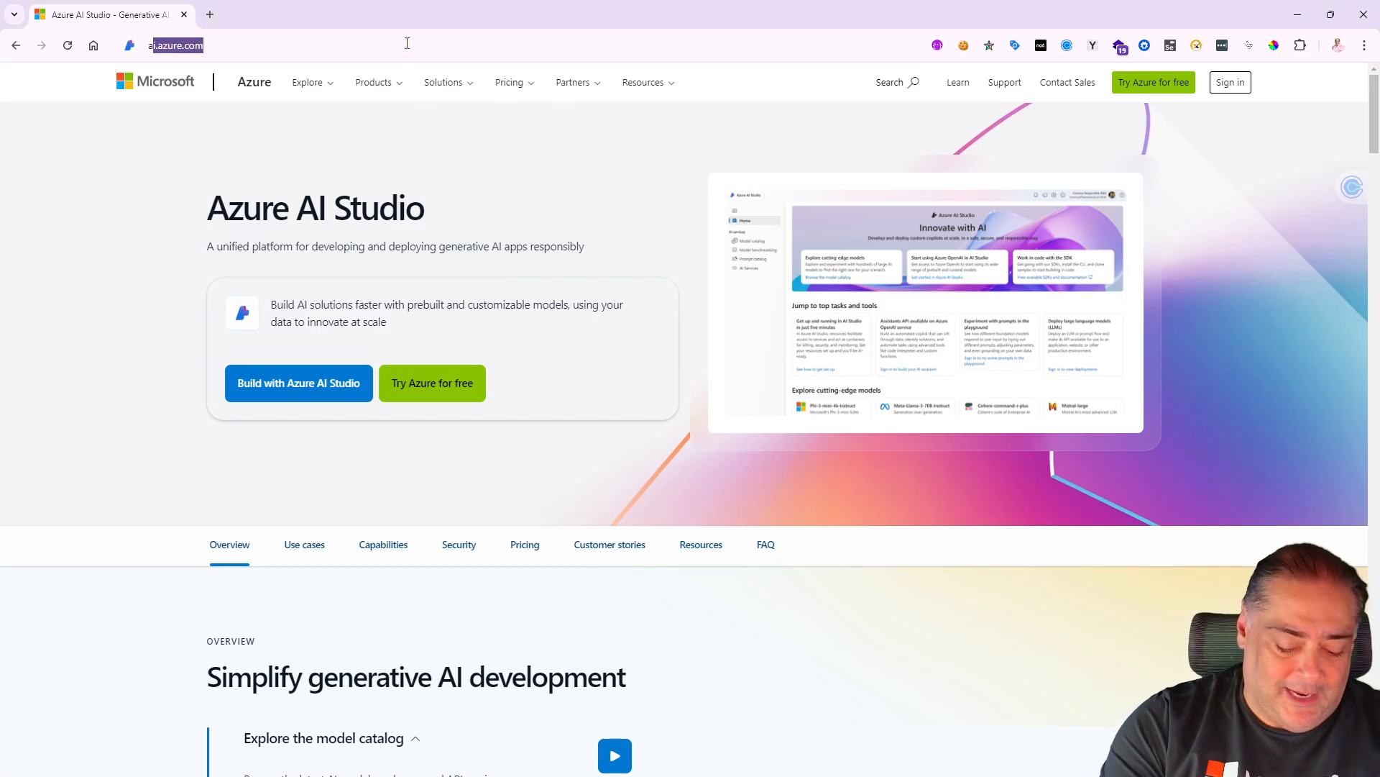
type("e.com")
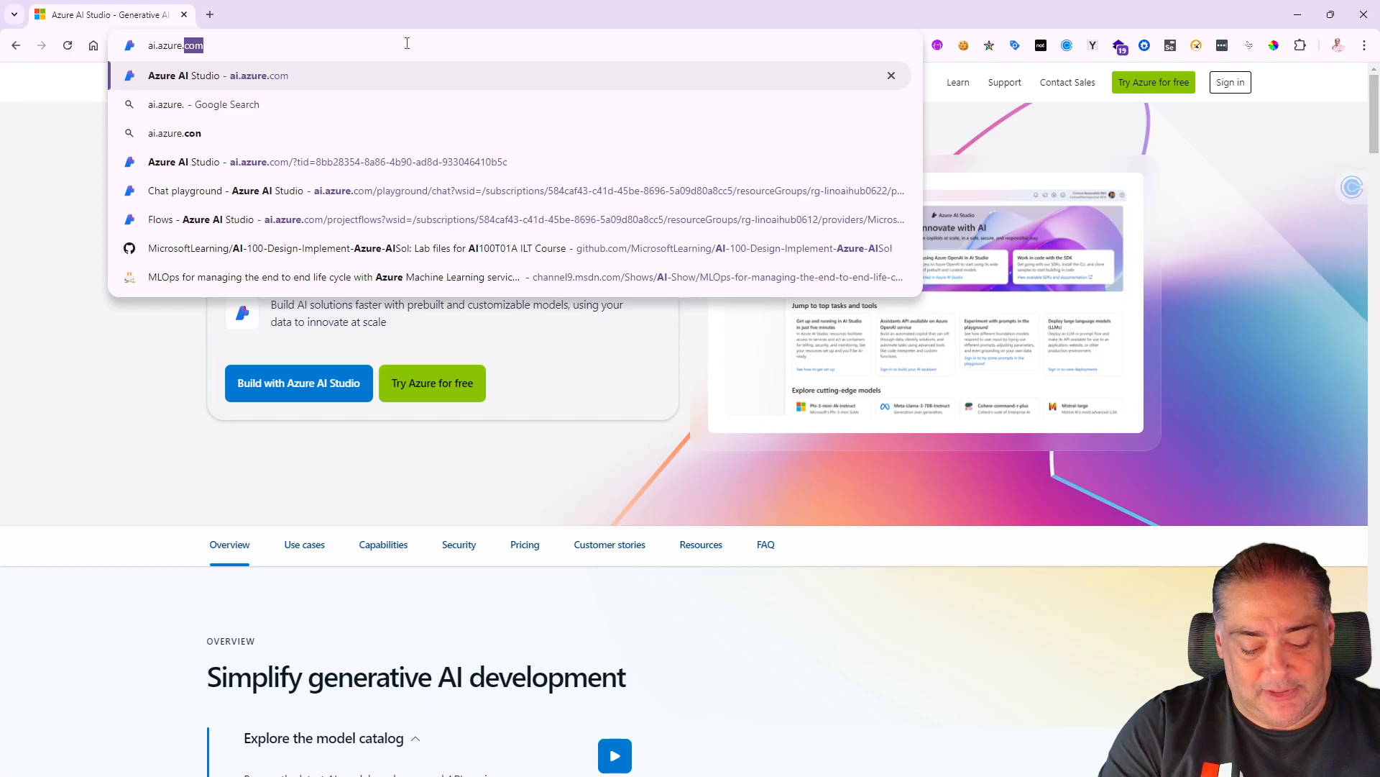
key("Return")
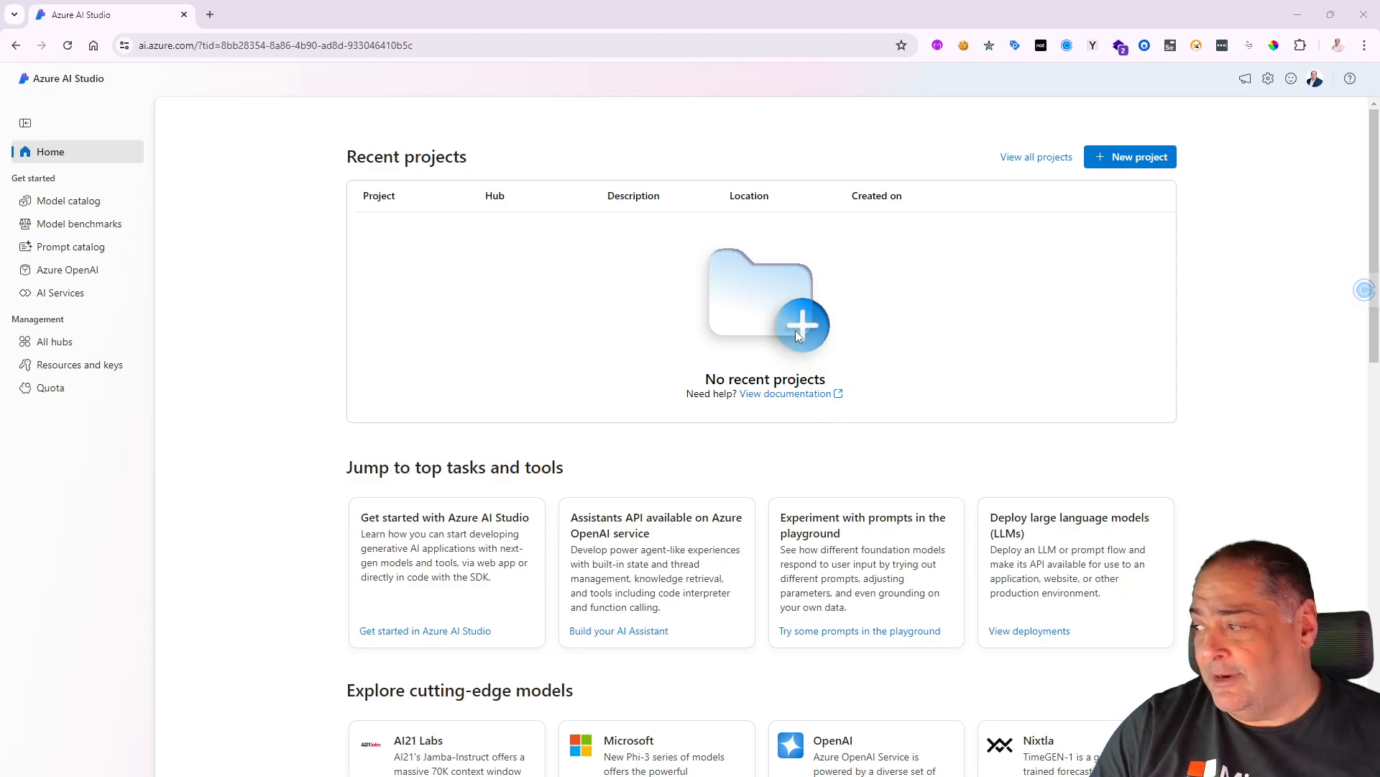
Start a new project and name it lino-std-project.
left_click(1130, 158)
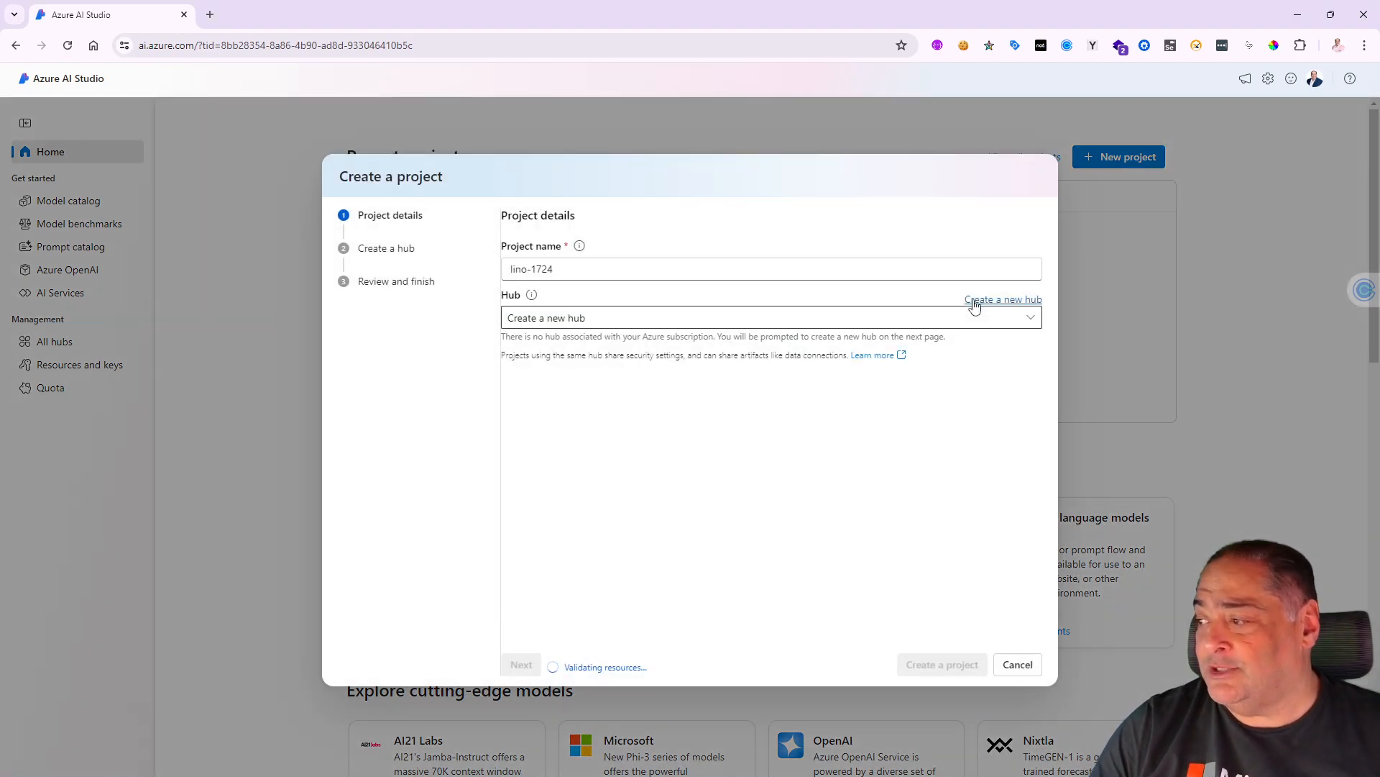
left_click(562, 268)
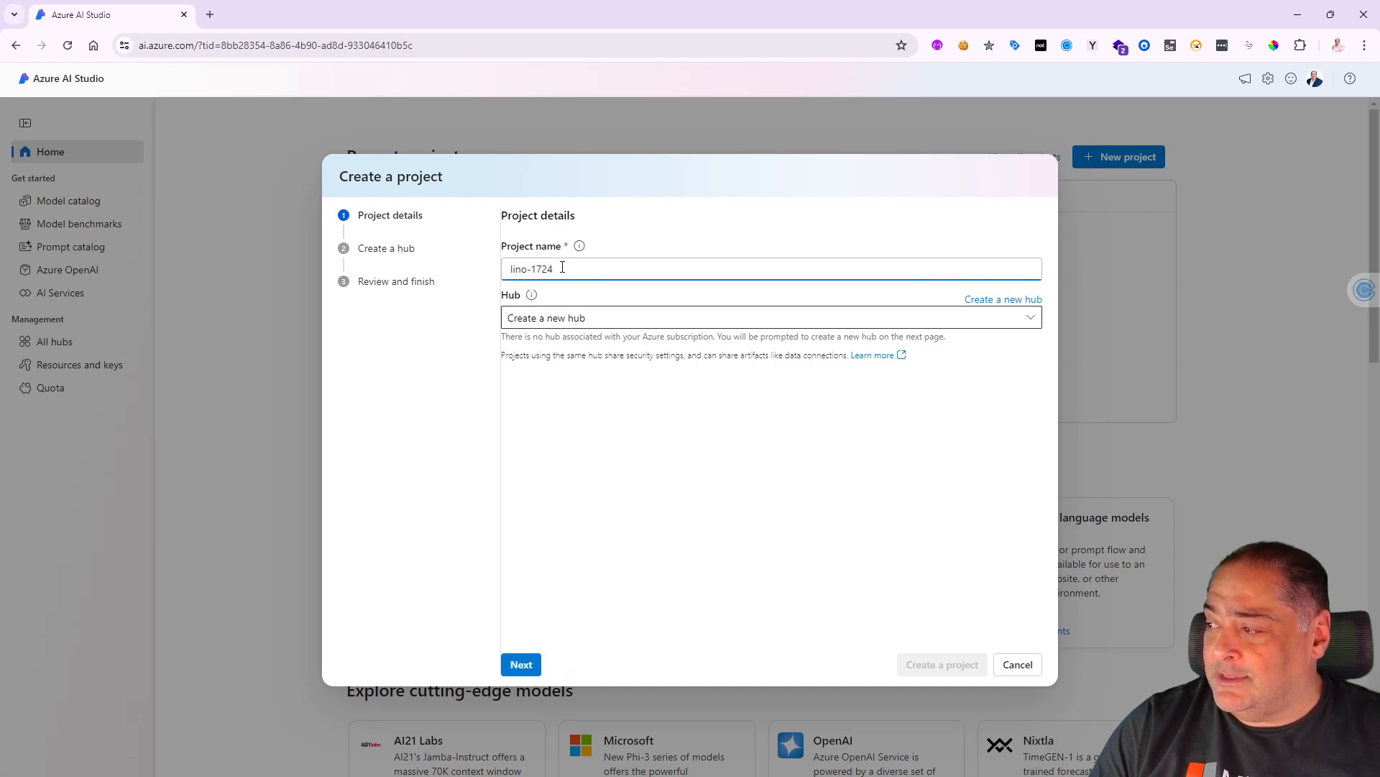
double_click(541, 268)
type("std")
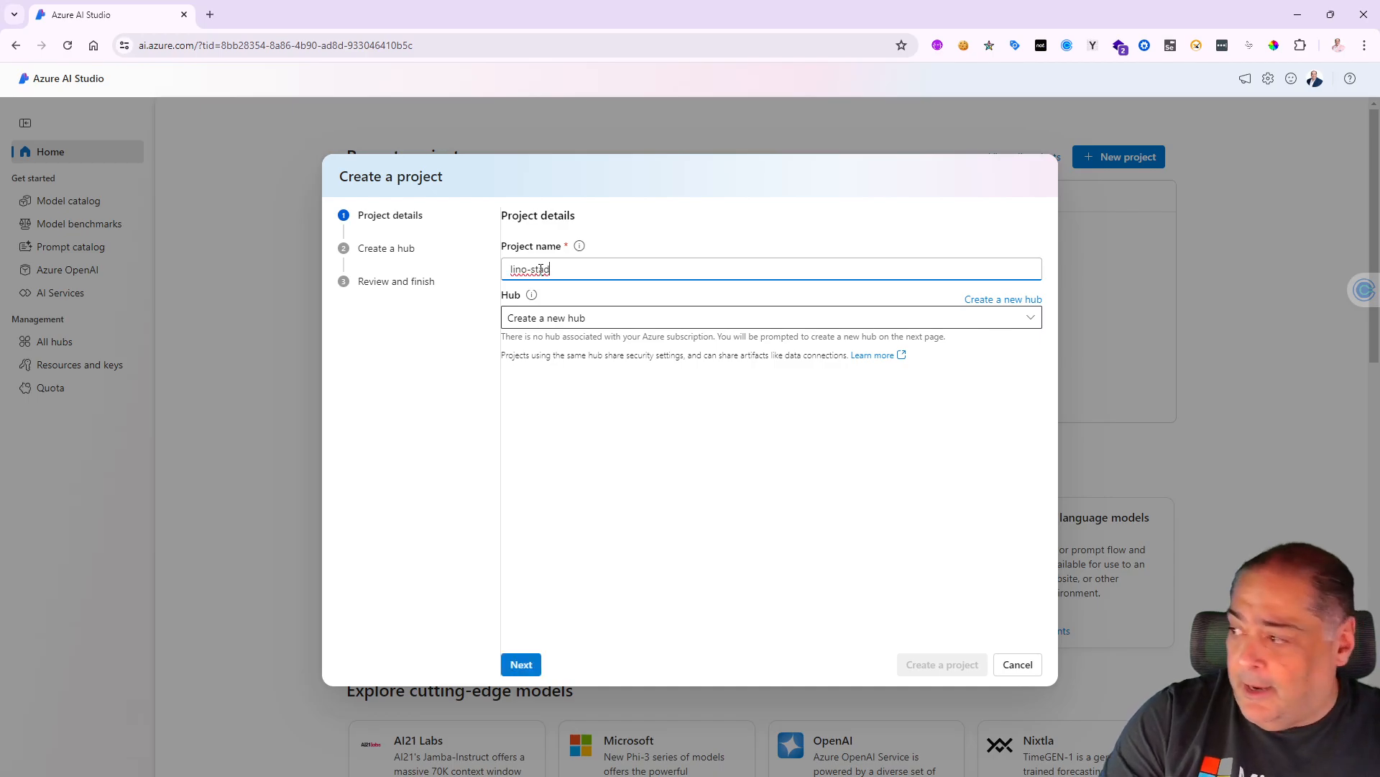
key("BackSpace")
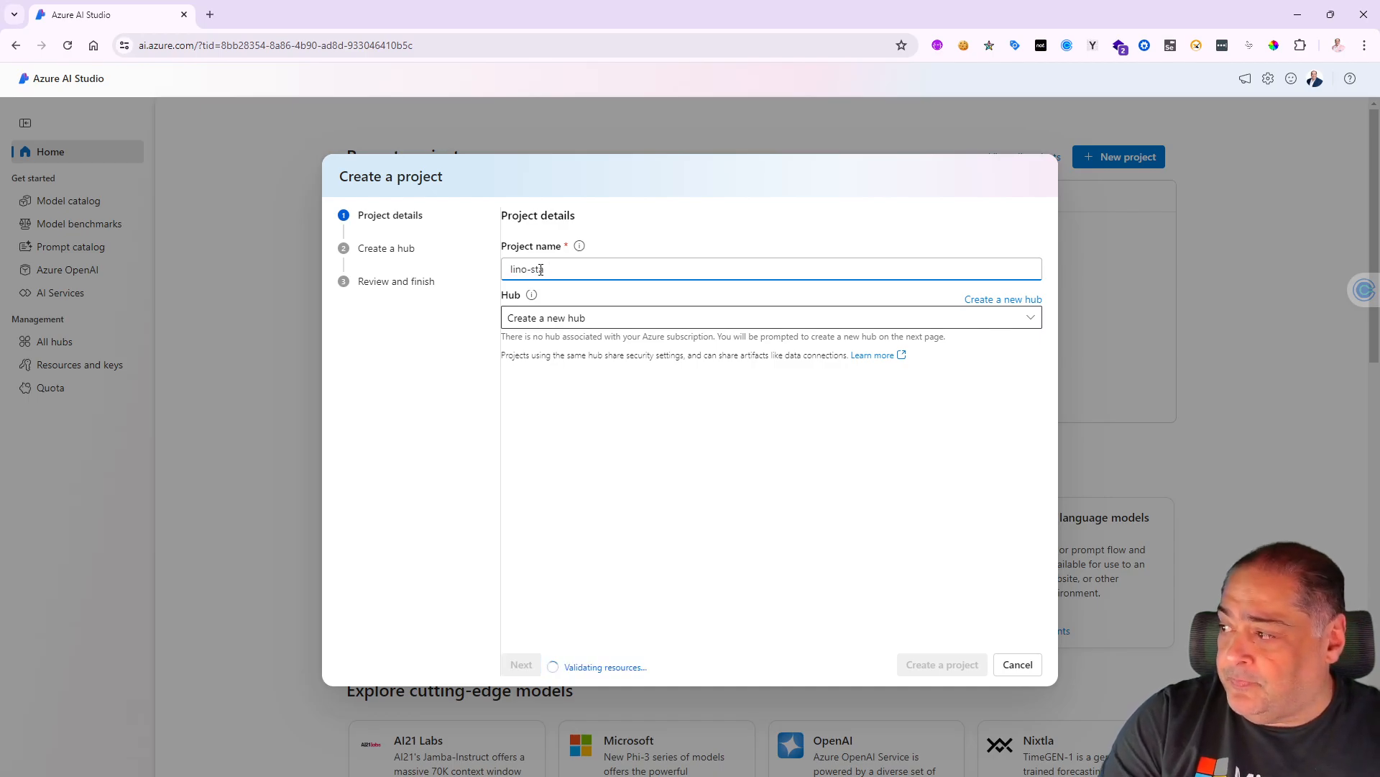
type("d-")
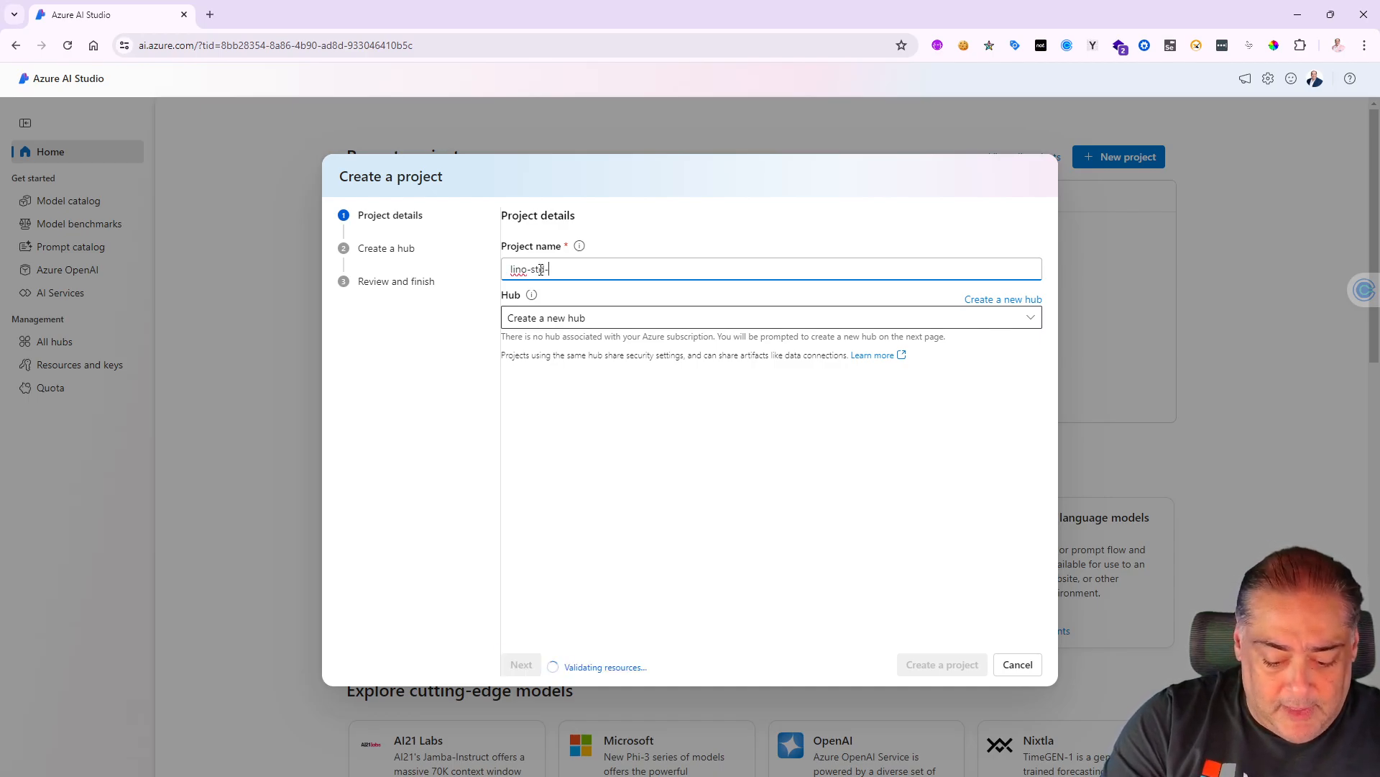
type("project")
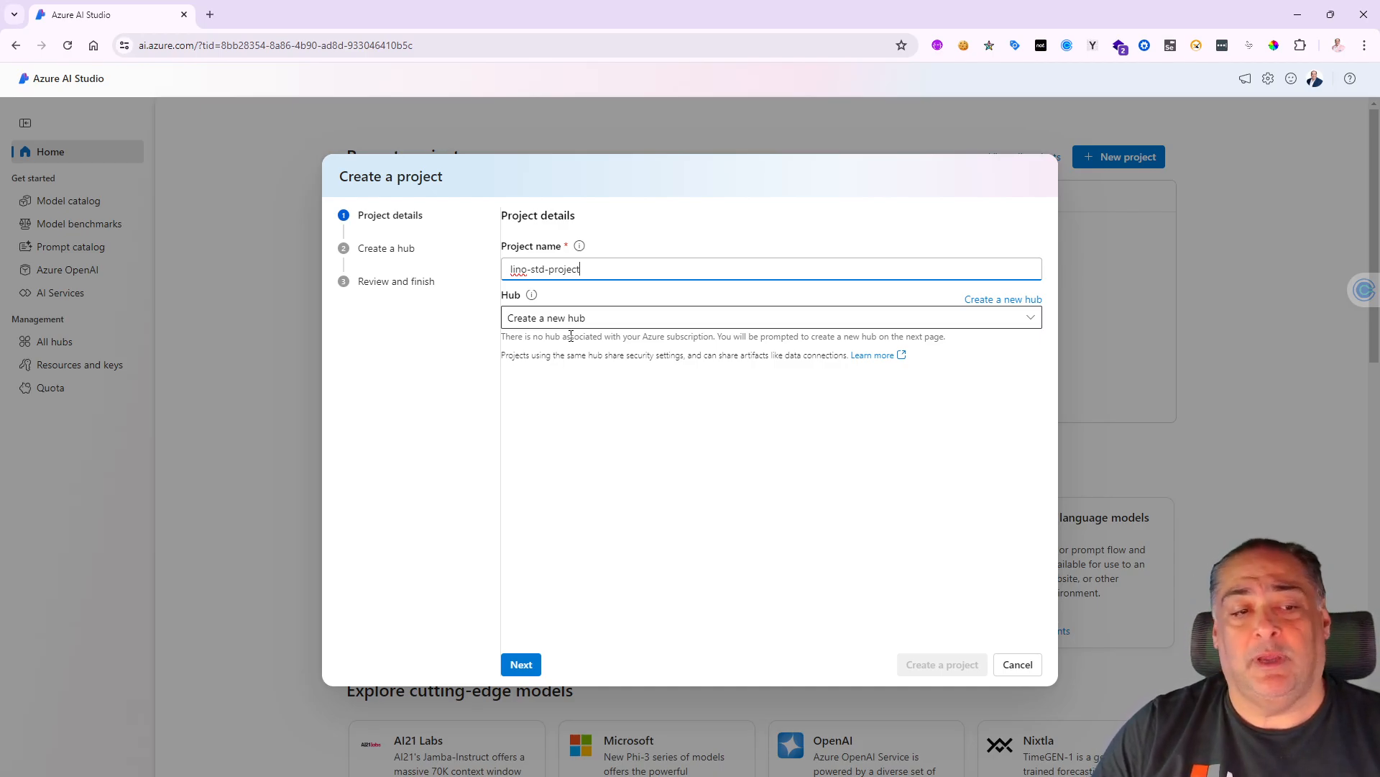
Set up a new hub named lino_ai-hub for the project, keeping East US as its location.
left_click(1010, 301)
left_click(565, 319)
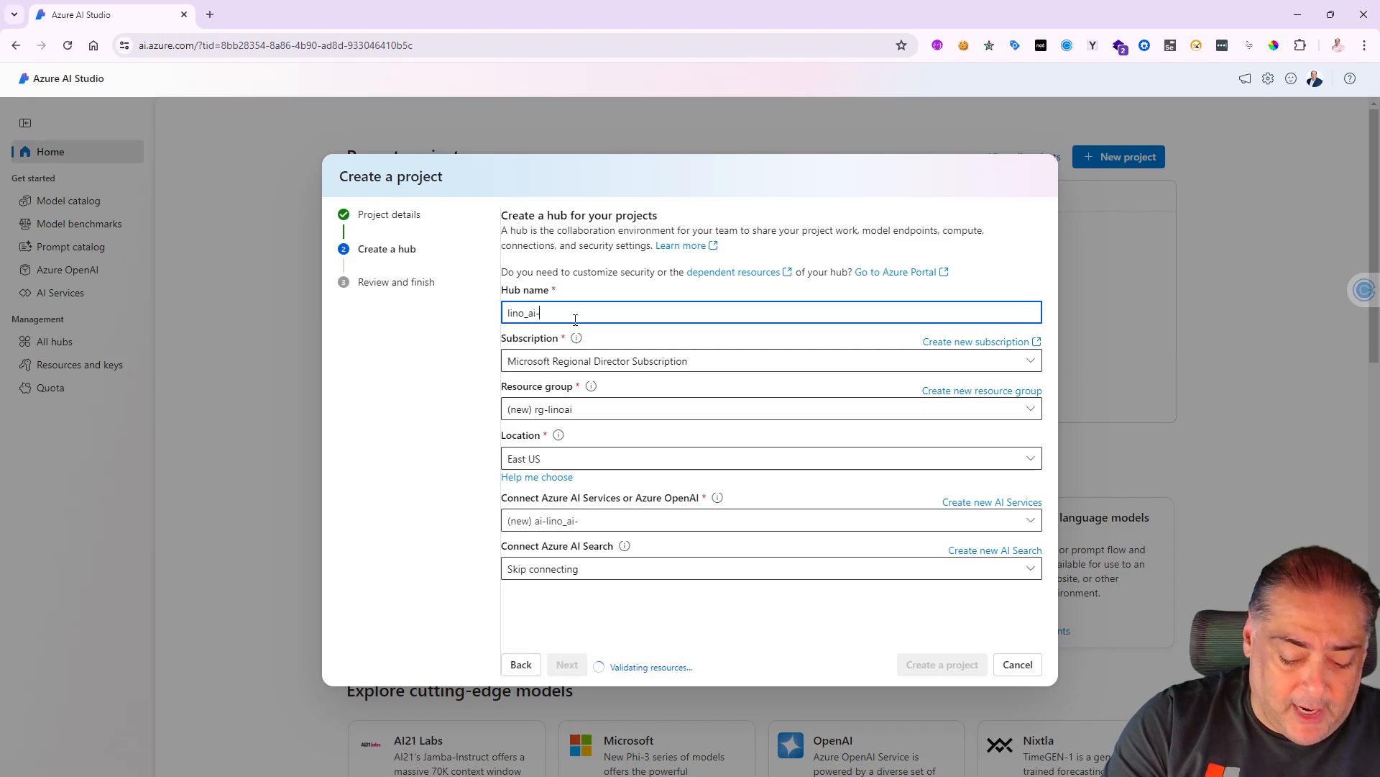
type("-hub")
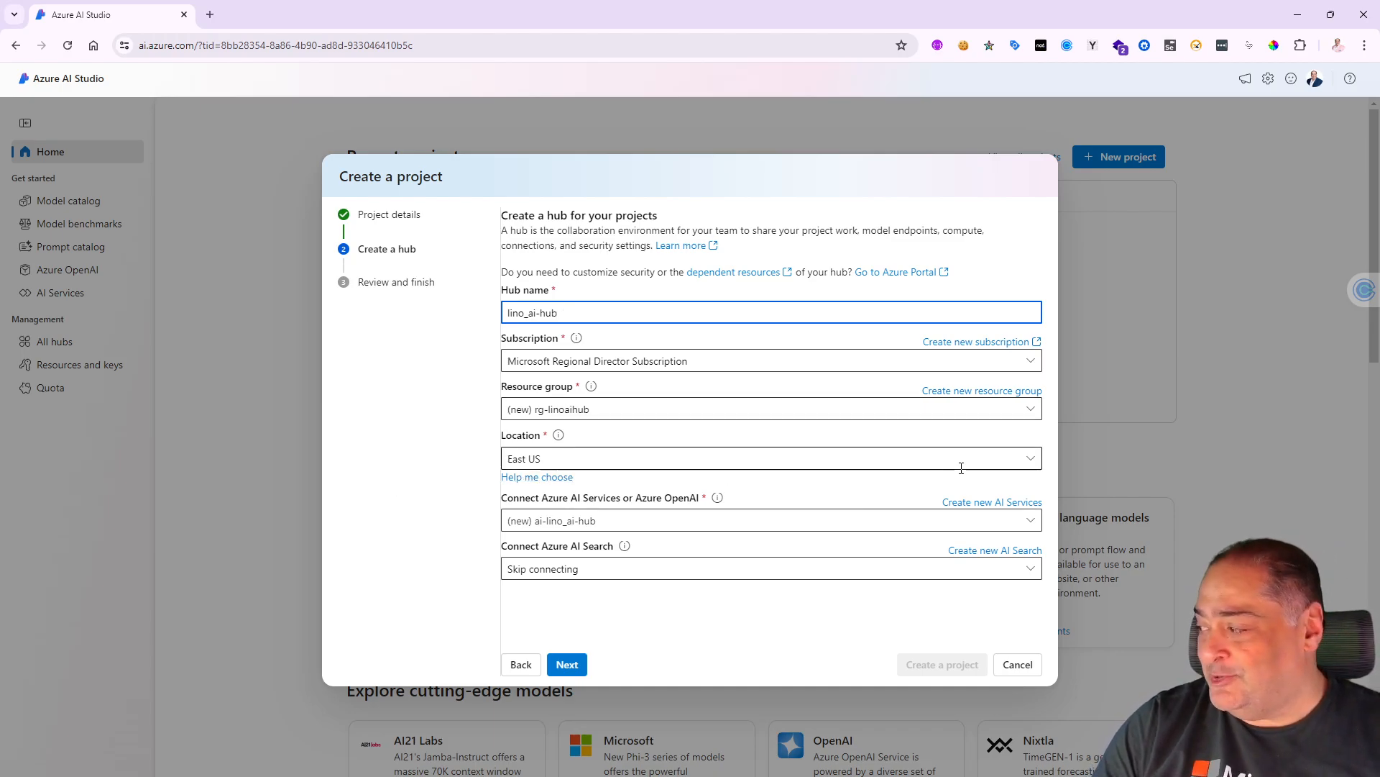
left_click(1031, 464)
left_click(1031, 466)
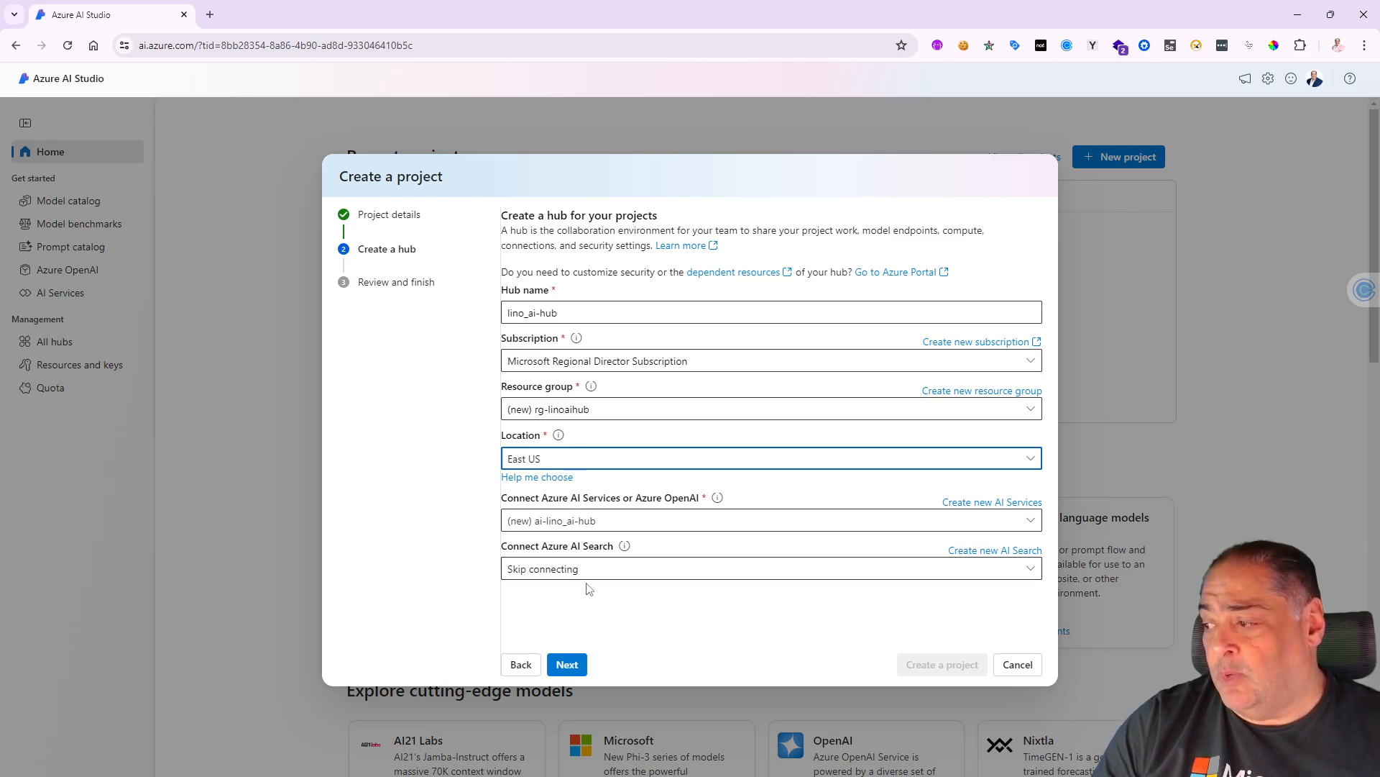
Add a new Azure AI Search resource named lino-ai-search to the hub and create the project.
left_click(996, 552)
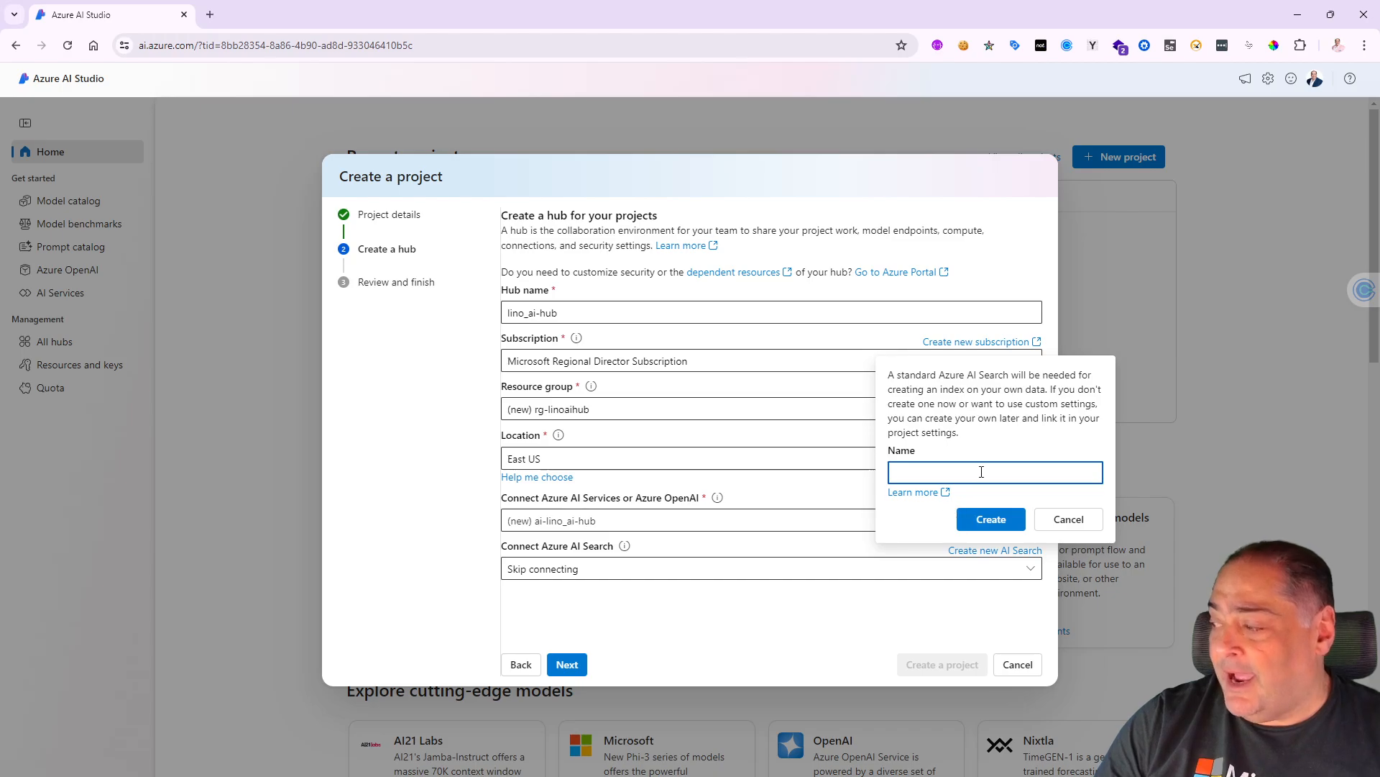
type("lino-")
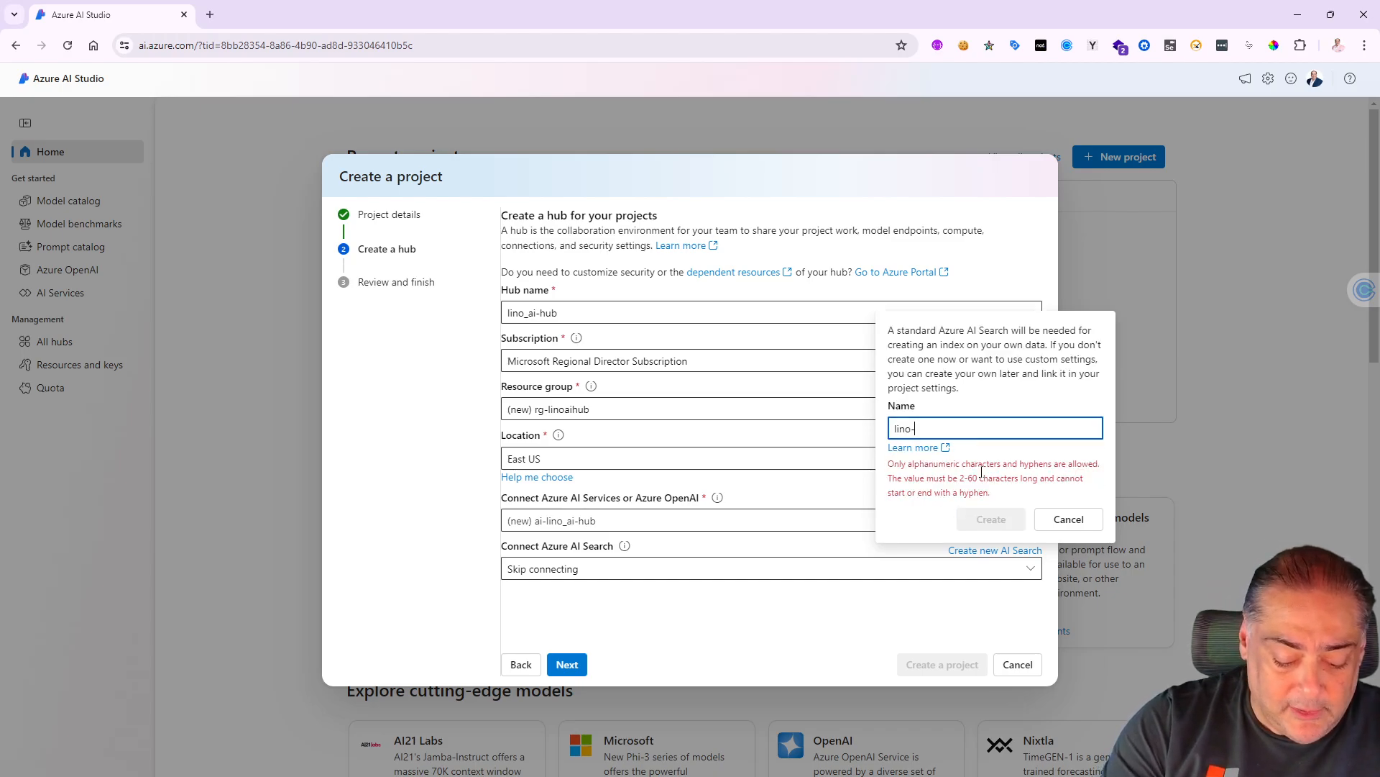
type("ai-search")
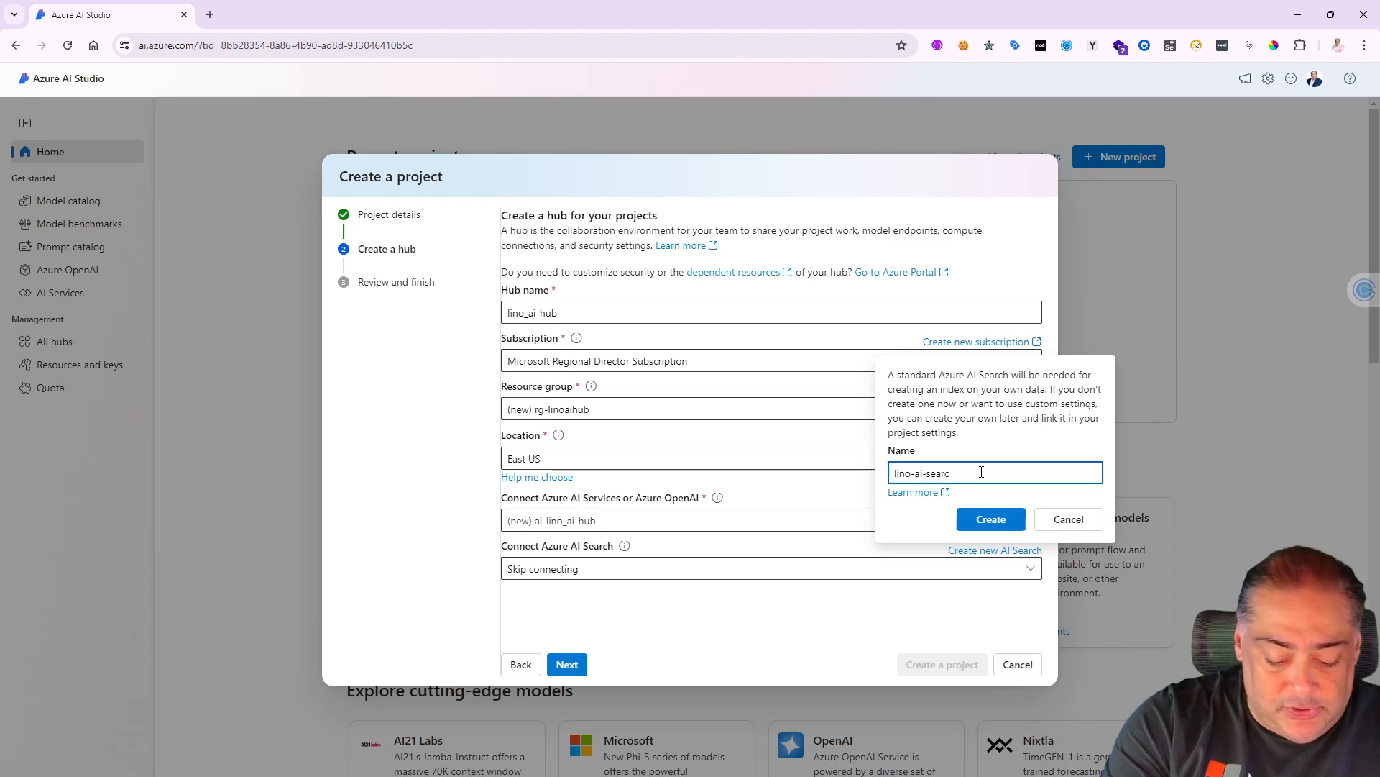
left_click(991, 519)
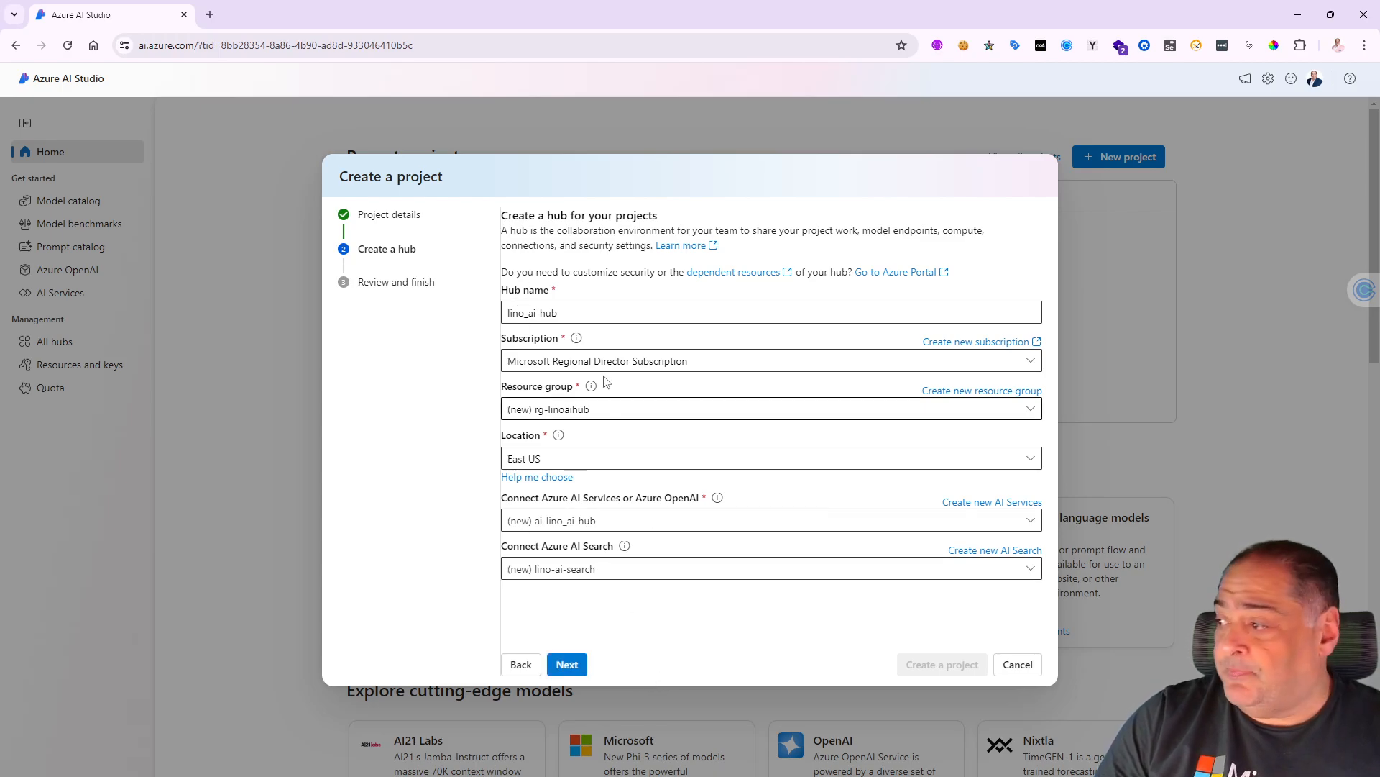
left_click(565, 663)
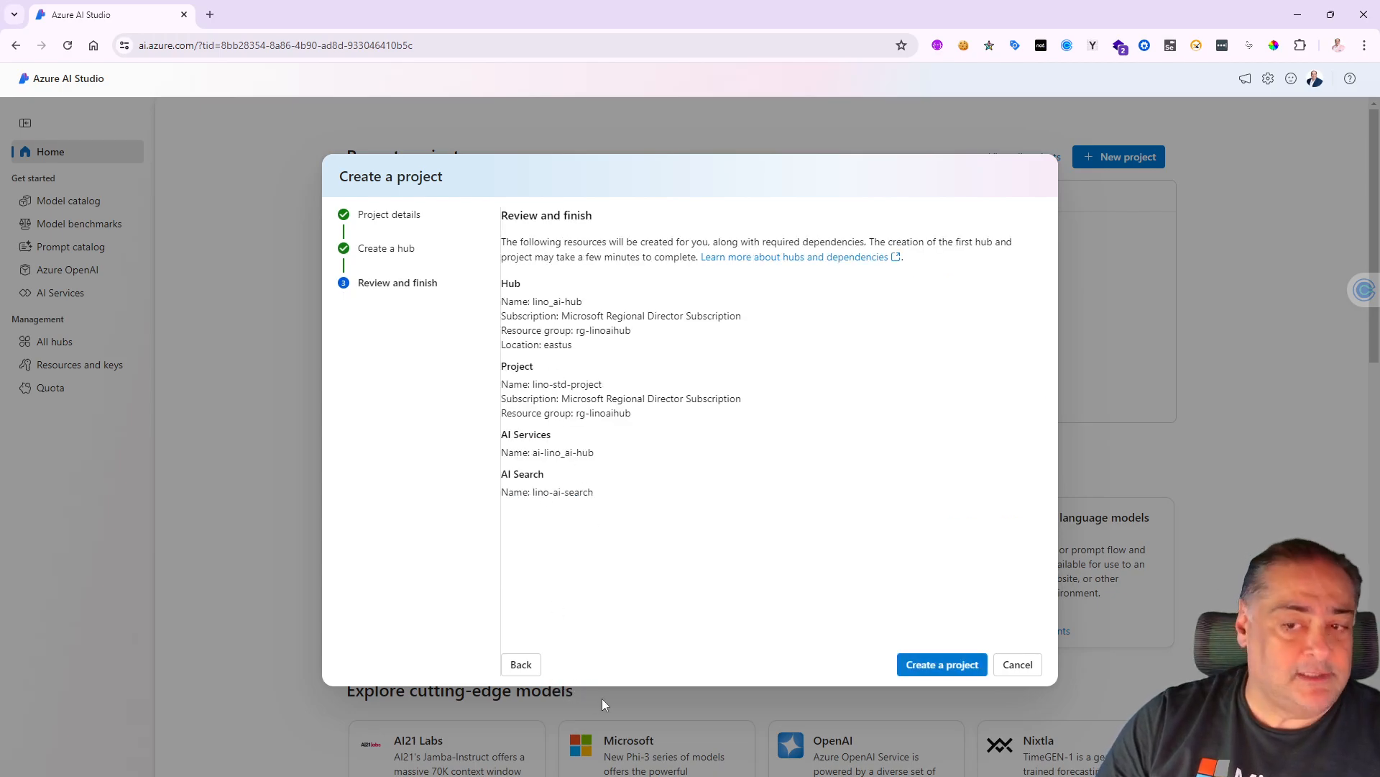
left_click(944, 664)
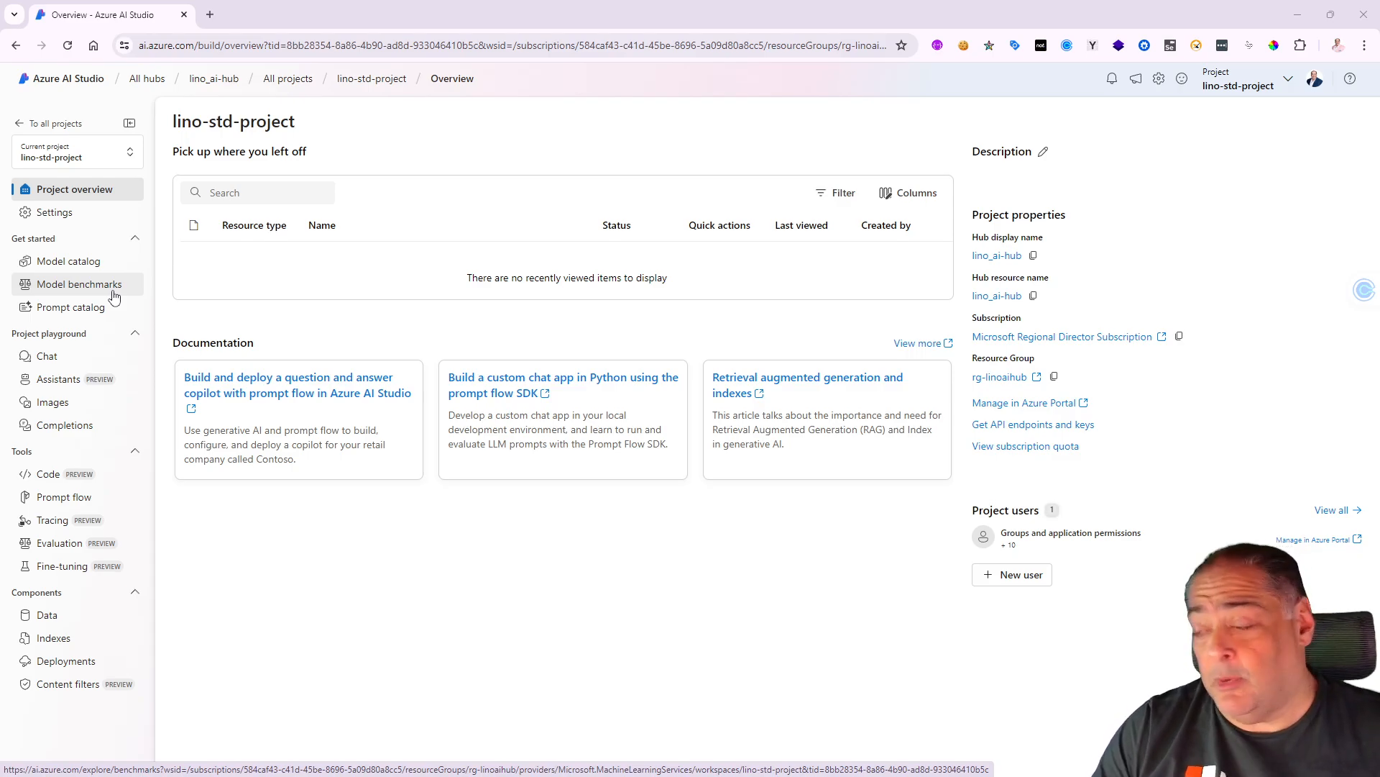
Browse the models offered in the project's model catalog.
left_click(76, 267)
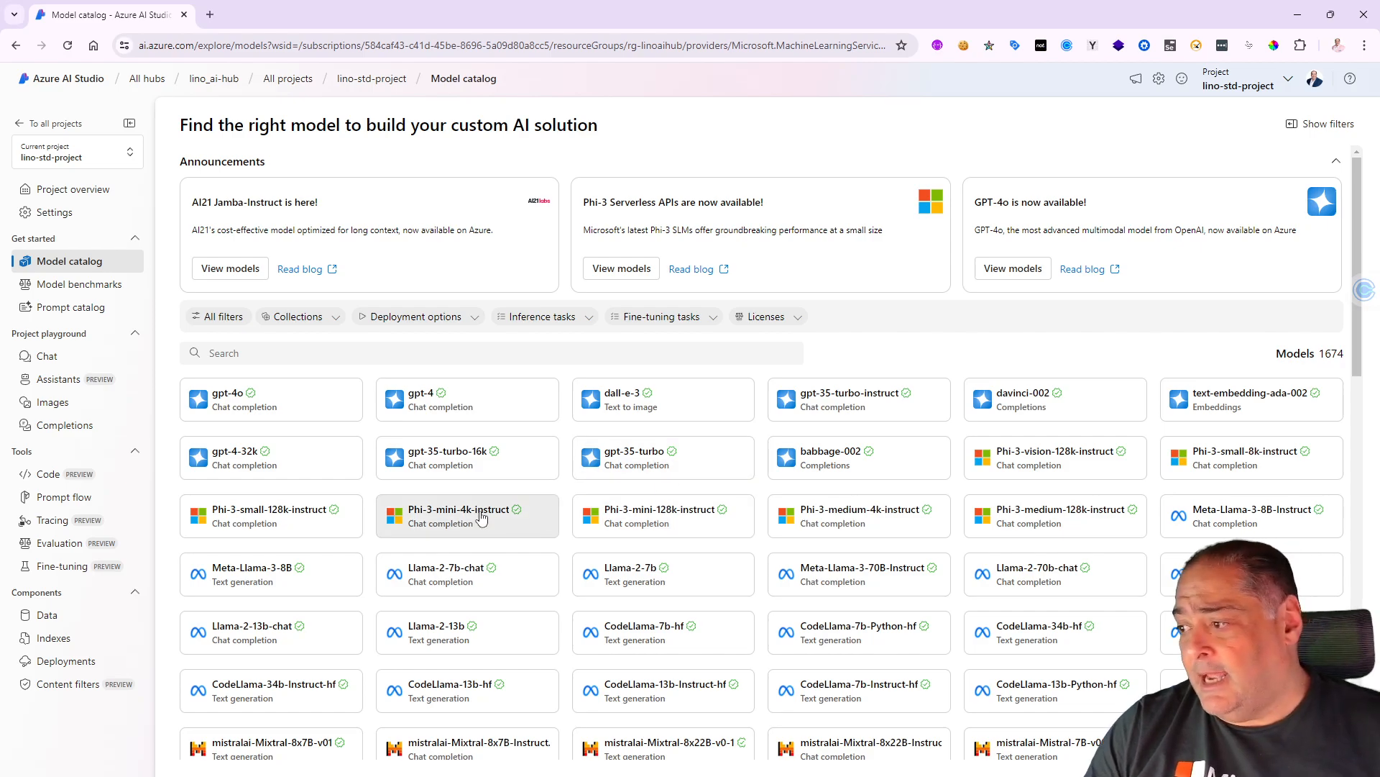
scroll(479, 511, "down", 1)
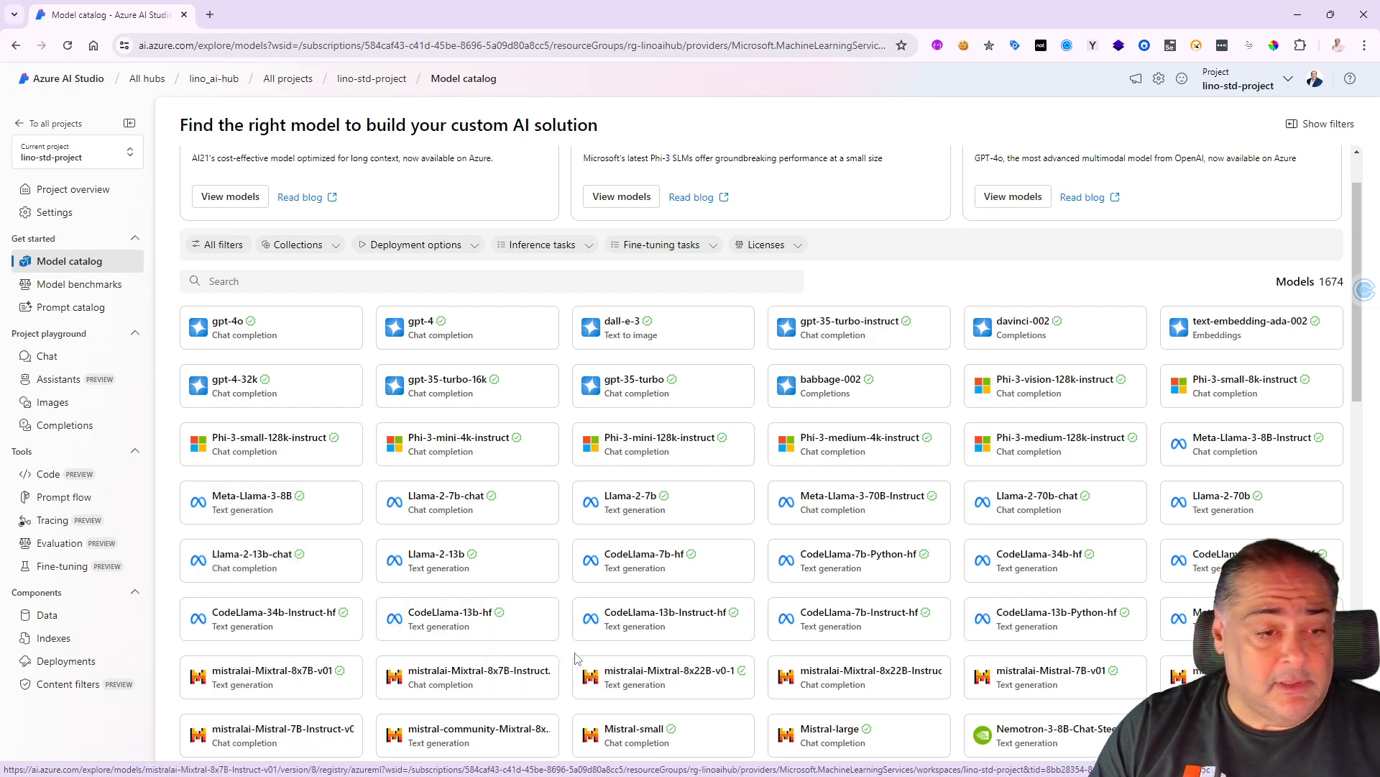
scroll(904, 612, "down", 7)
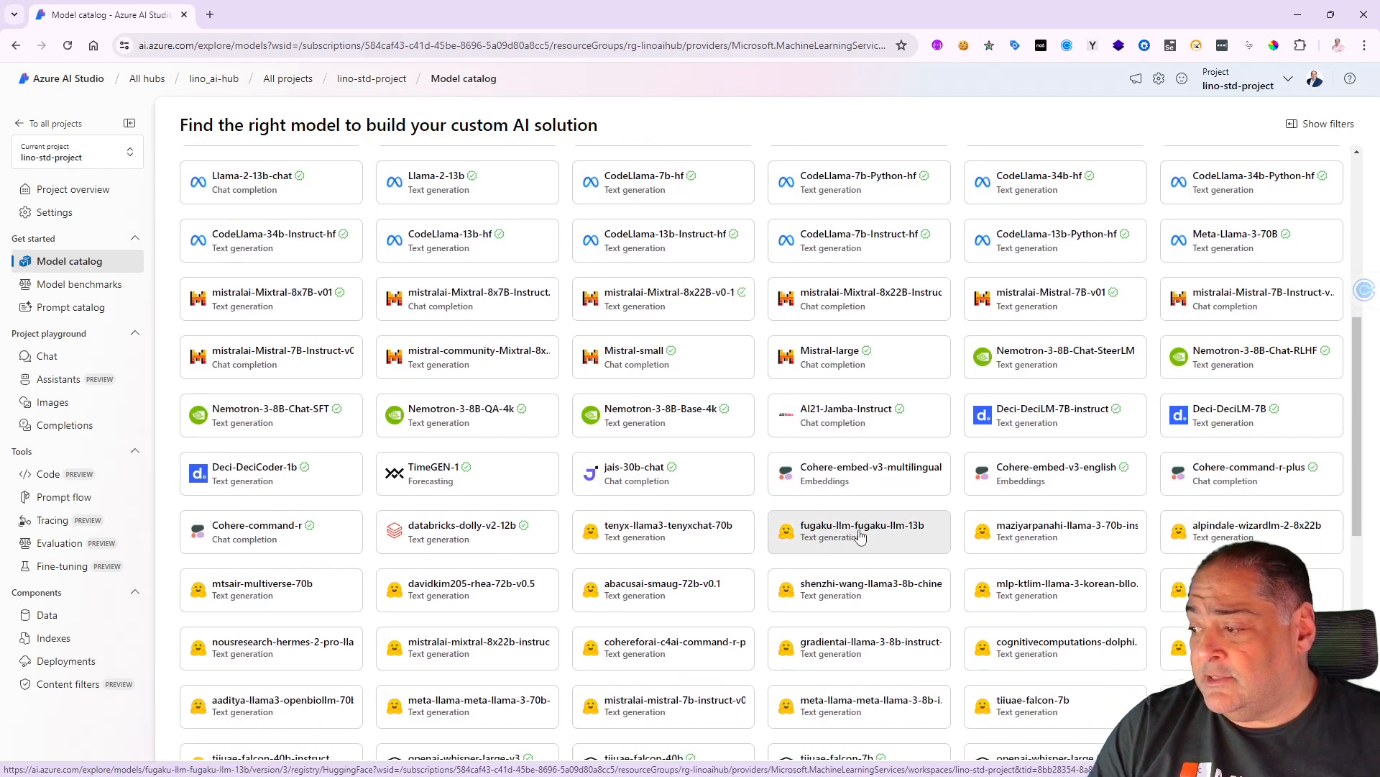
scroll(860, 541, "down", 3)
scroll(856, 543, "up", 11)
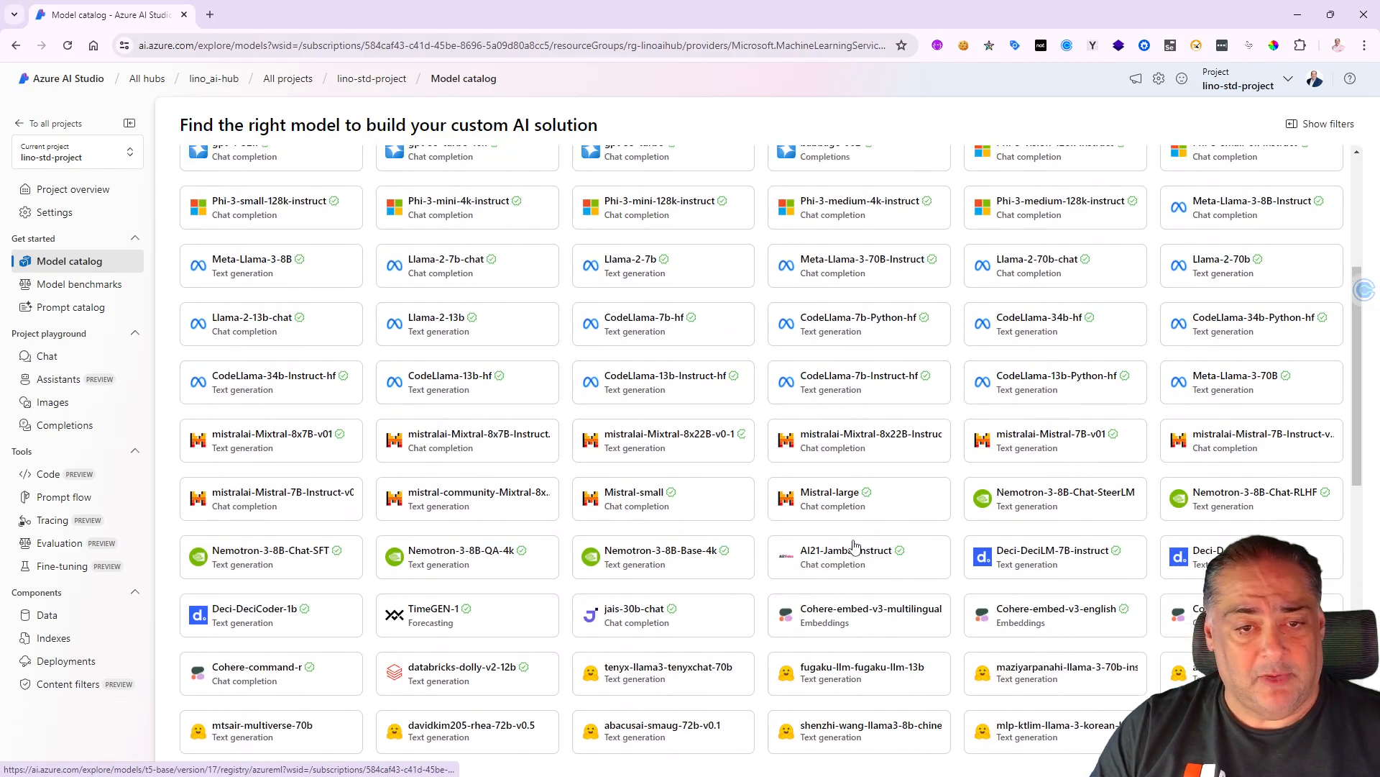
Examine the model benchmarks, from the accuracy, coherence, groundedness, fluency, relevance and similarity charts to the model comparison table.
left_click(81, 284)
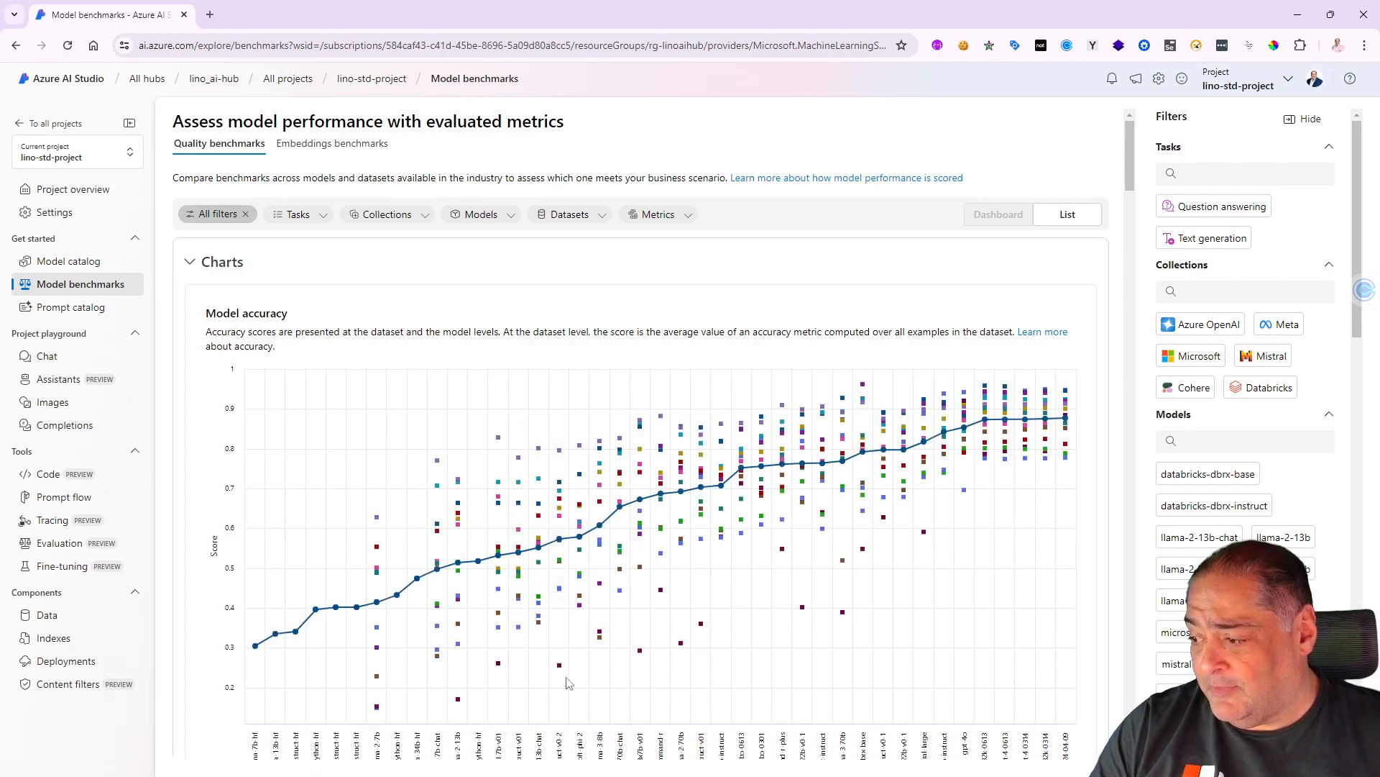
scroll(568, 683, "down", 2)
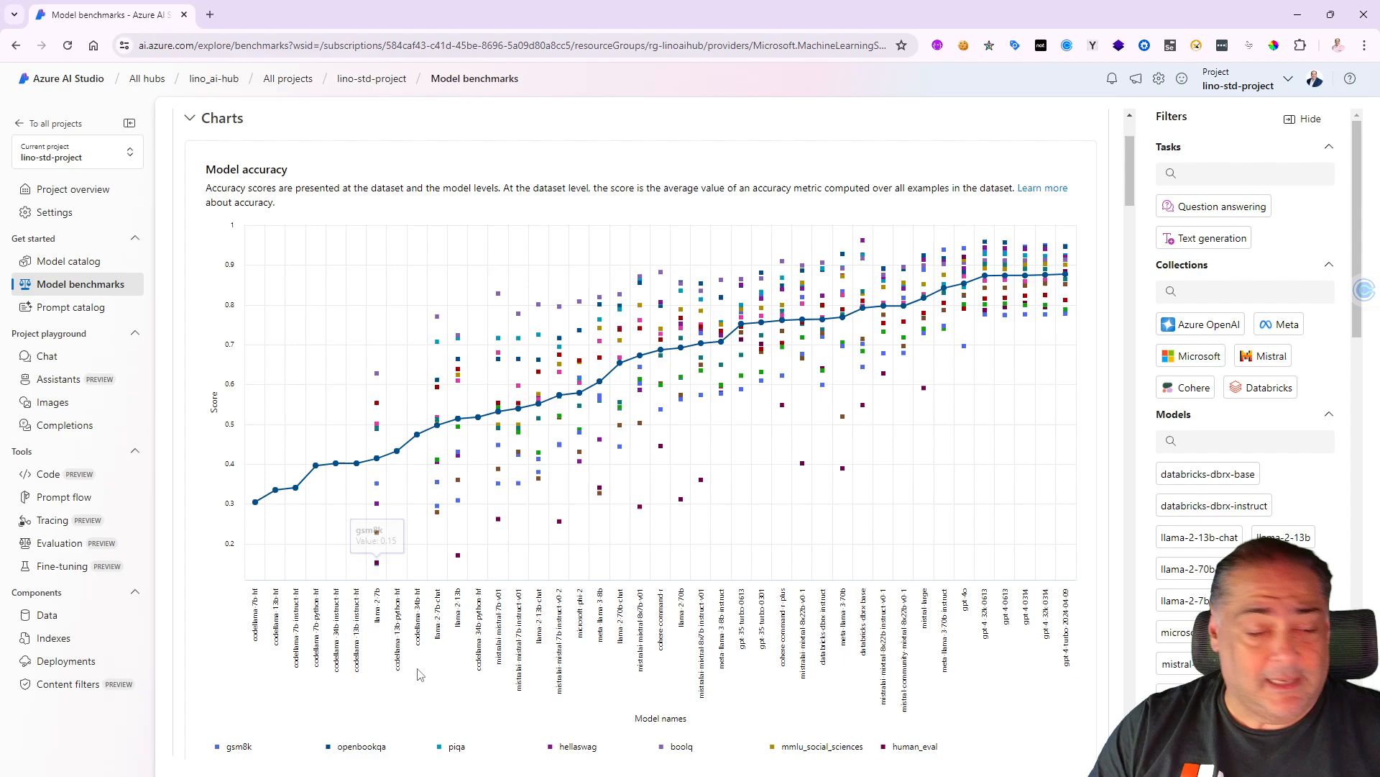
scroll(467, 633, "down", 6)
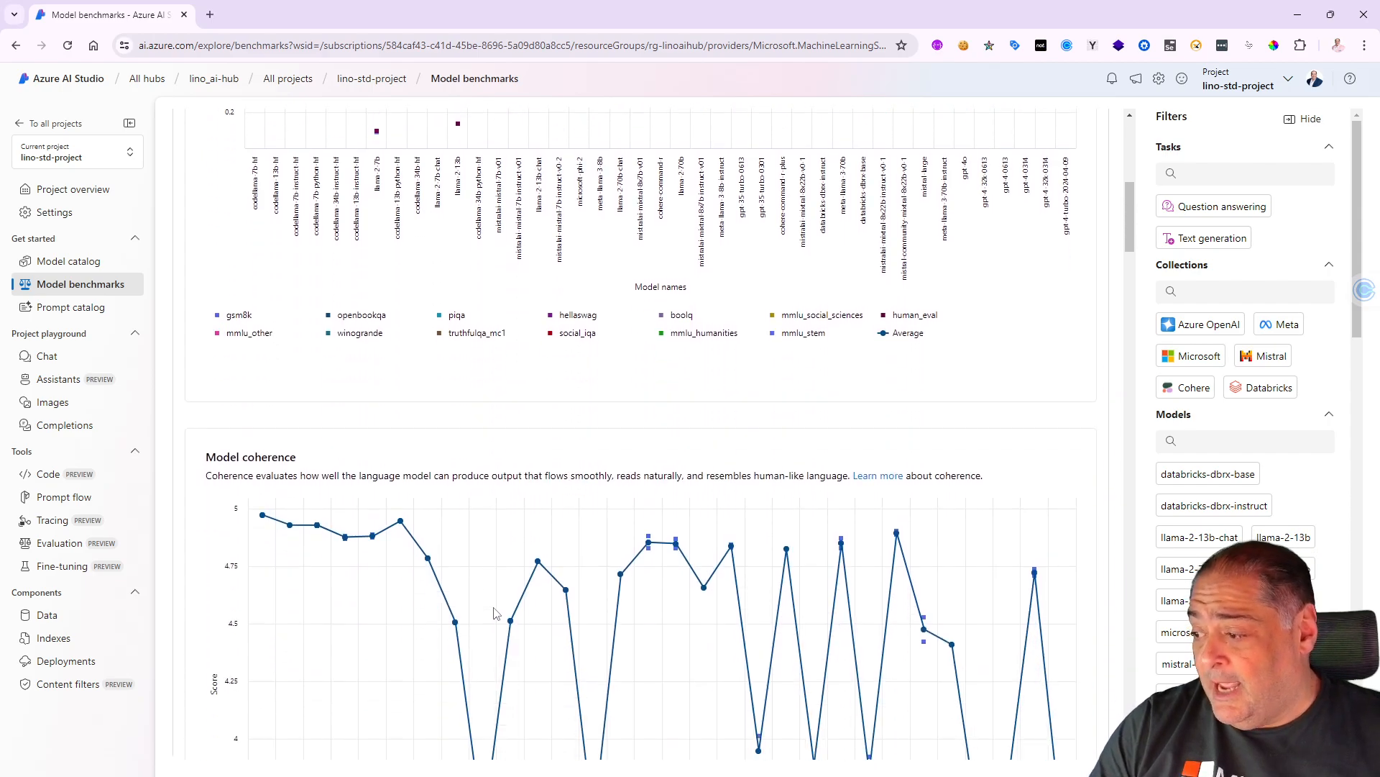
scroll(493, 613, "down", 3)
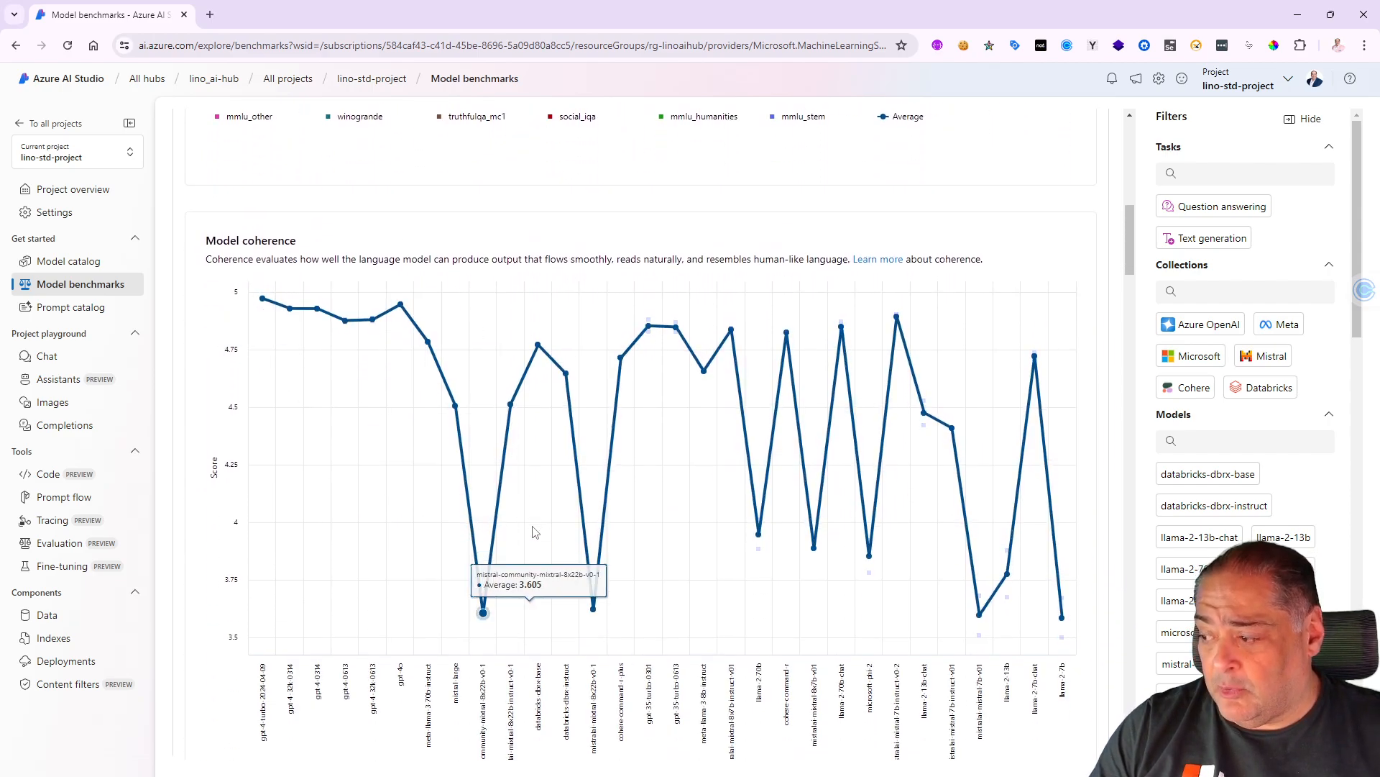
scroll(536, 532, "down", 9)
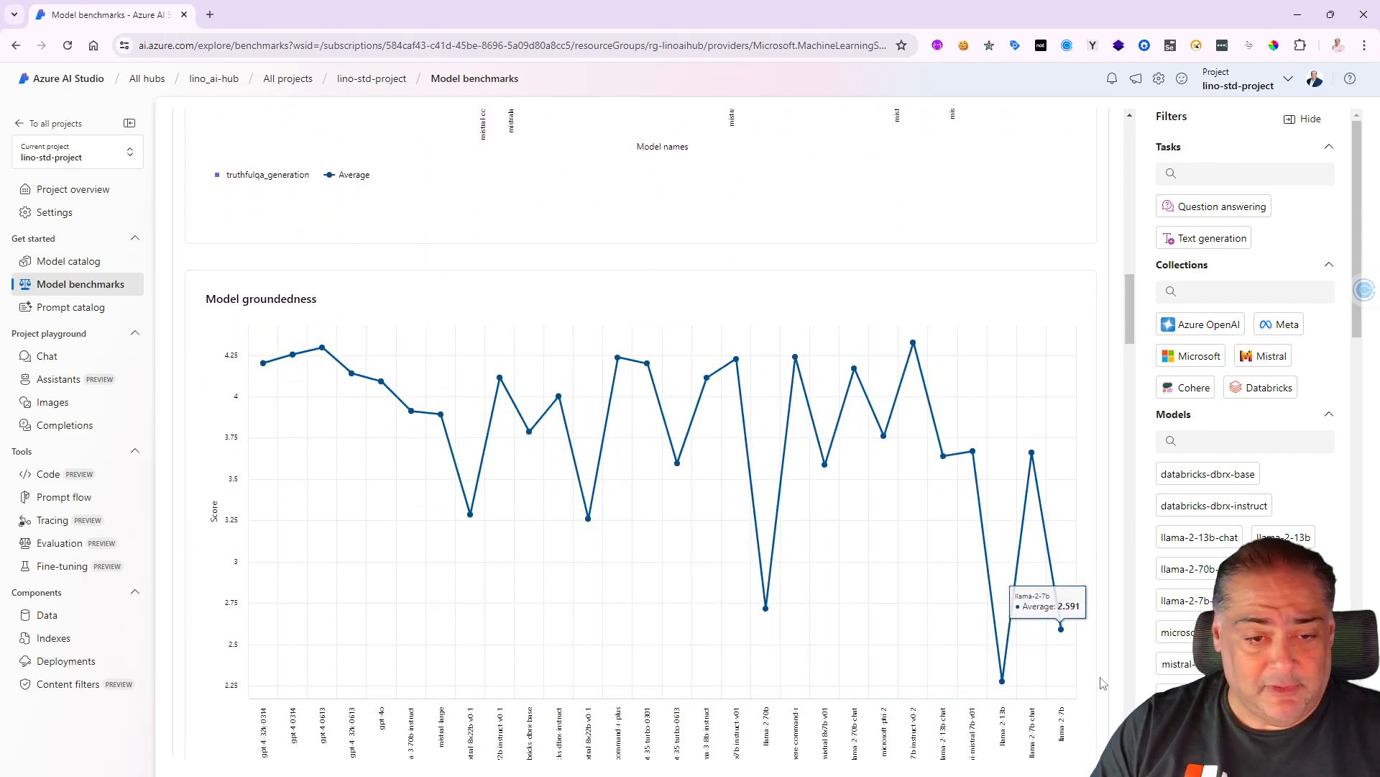
scroll(832, 554, "down", 7)
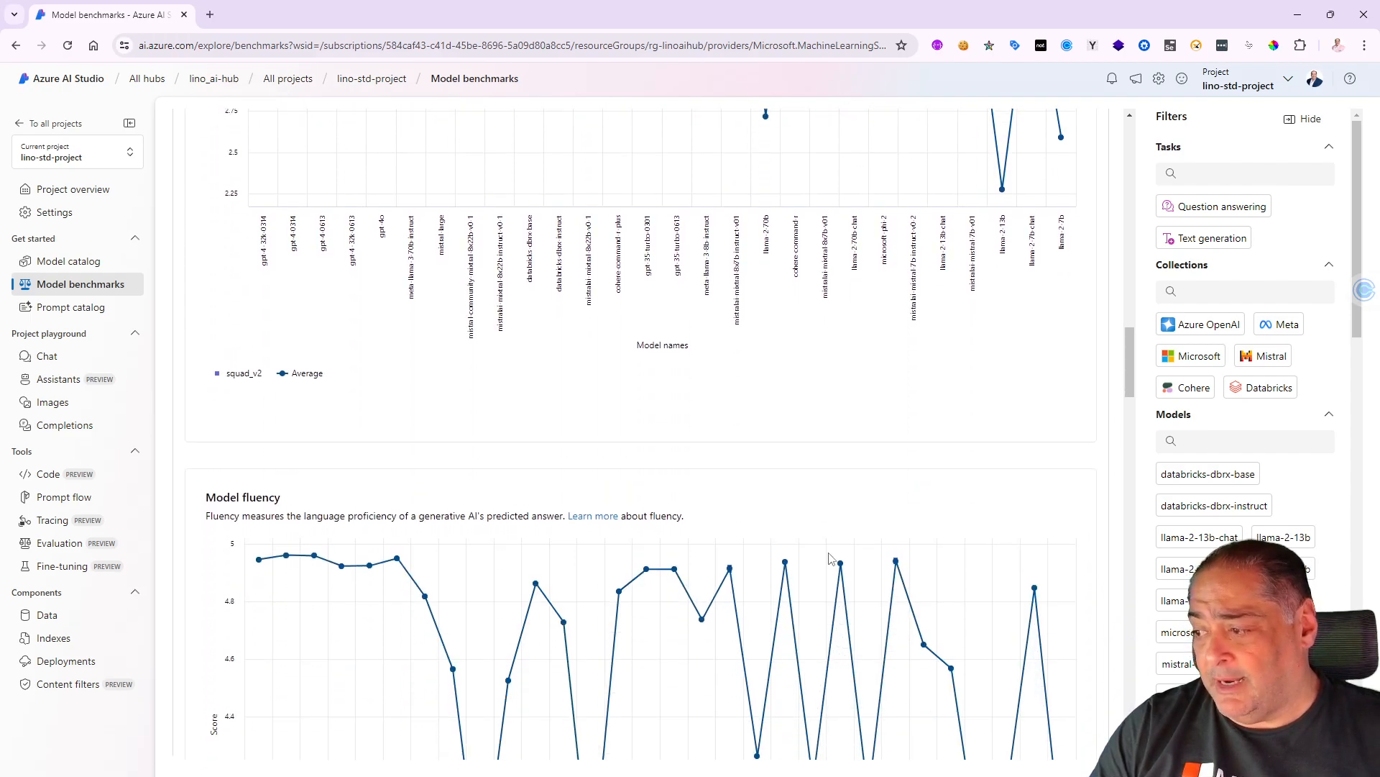
scroll(828, 557, "down", 4)
scroll(524, 471, "down", 3)
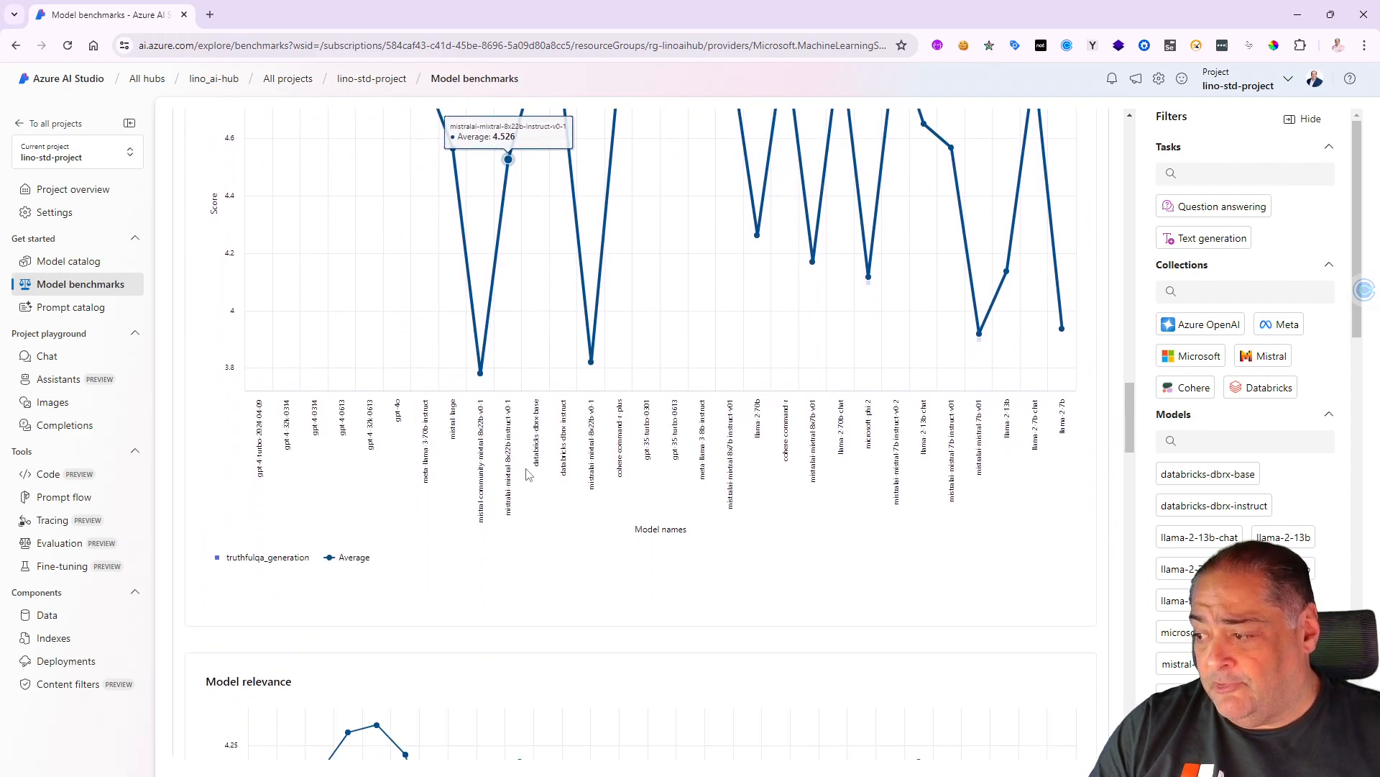
scroll(524, 471, "down", 5)
scroll(320, 427, "down", 6)
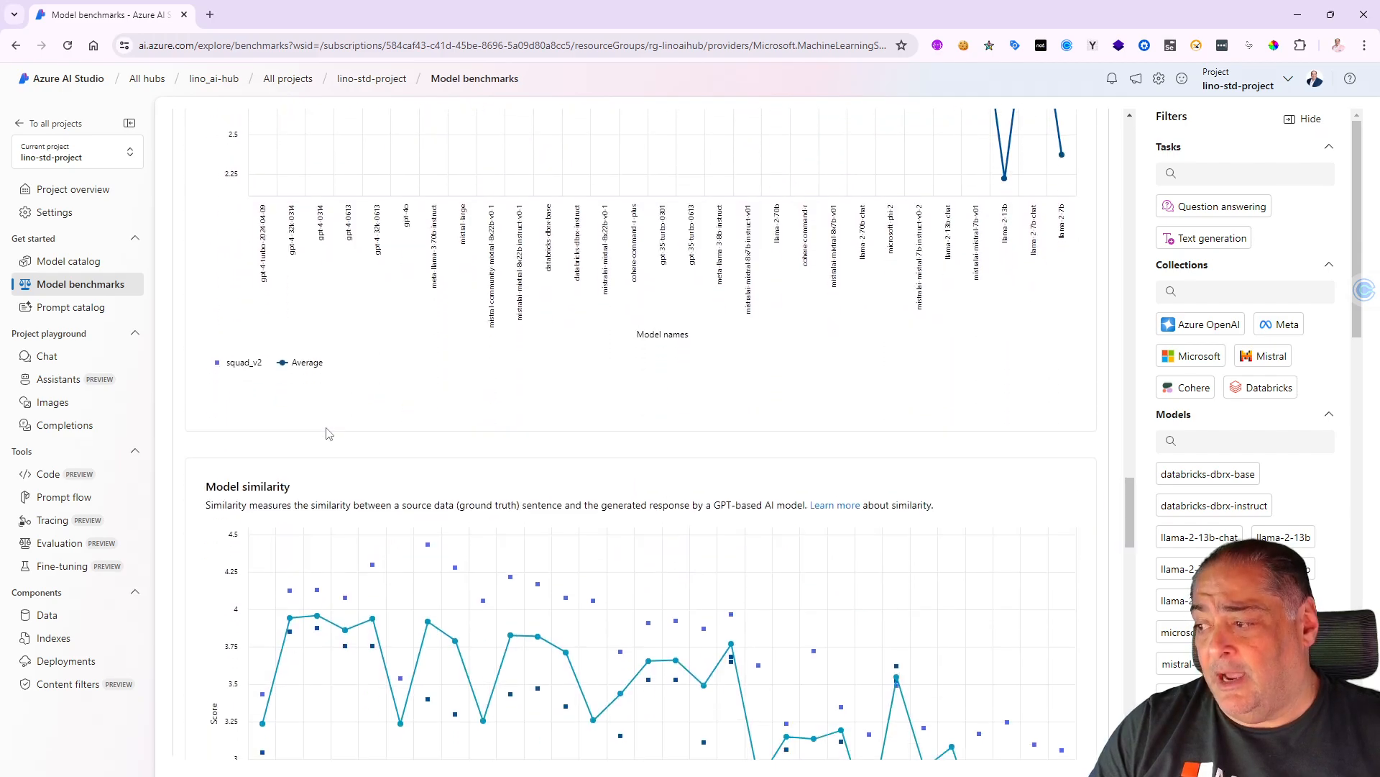
scroll(327, 435, "down", 10)
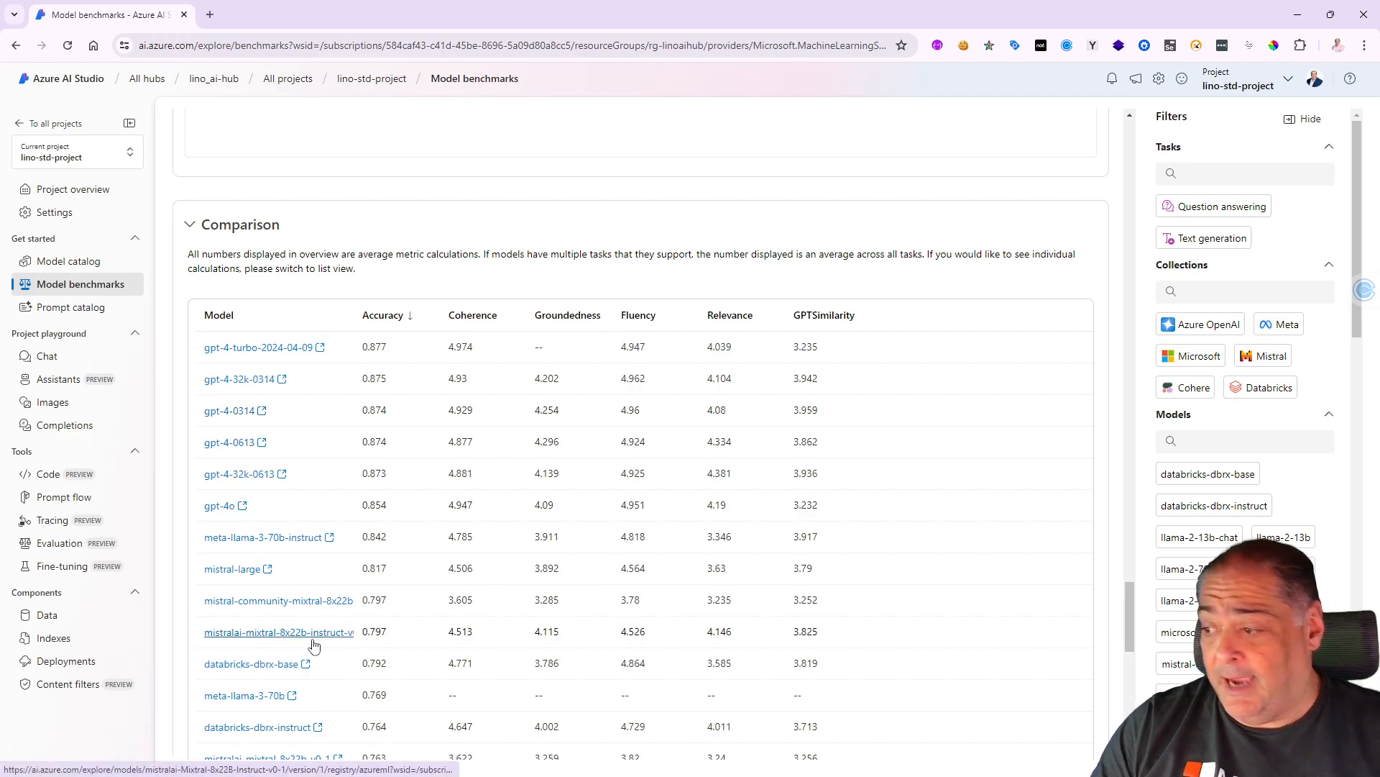
scroll(291, 683, "down", 2)
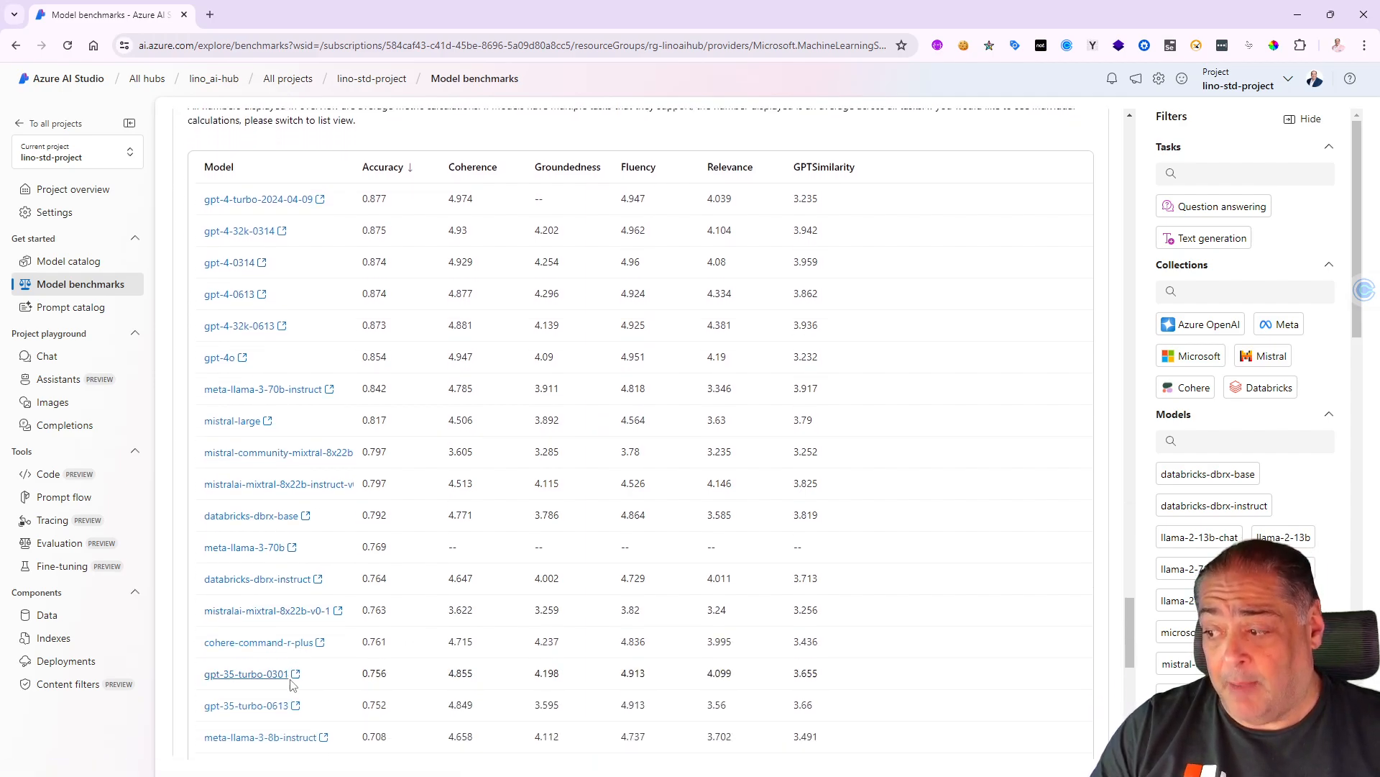
scroll(292, 683, "down", 7)
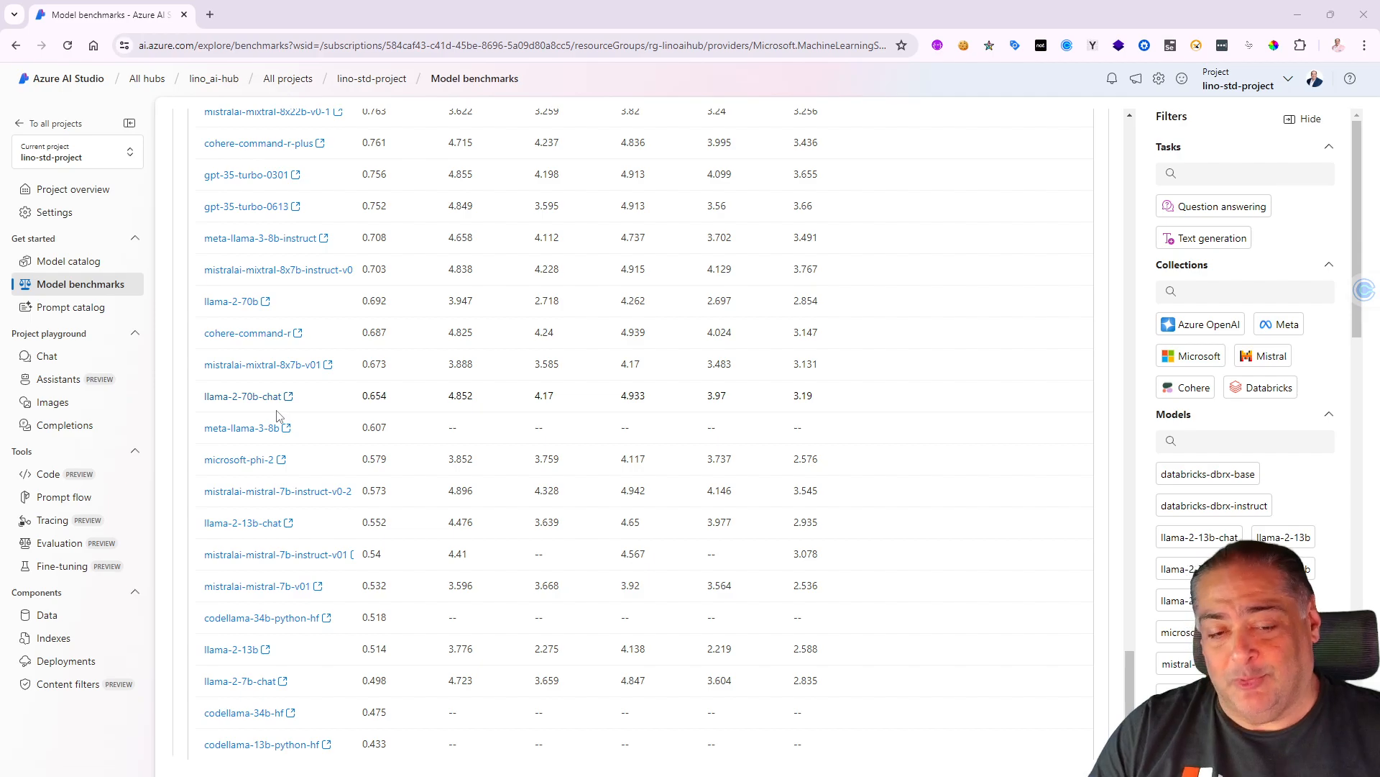
View the sample prompts in the prompt catalog and open the project's model deployments page.
left_click(72, 308)
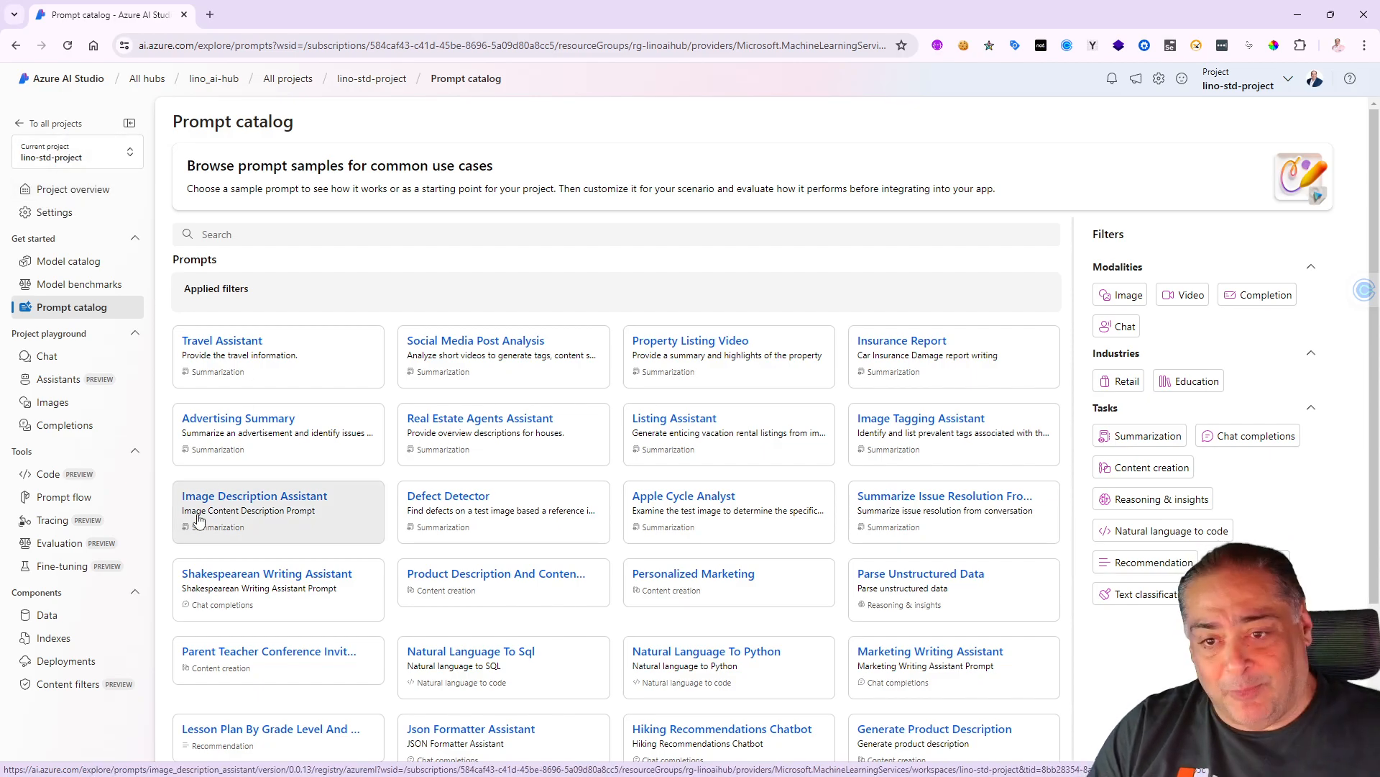
left_click(67, 661)
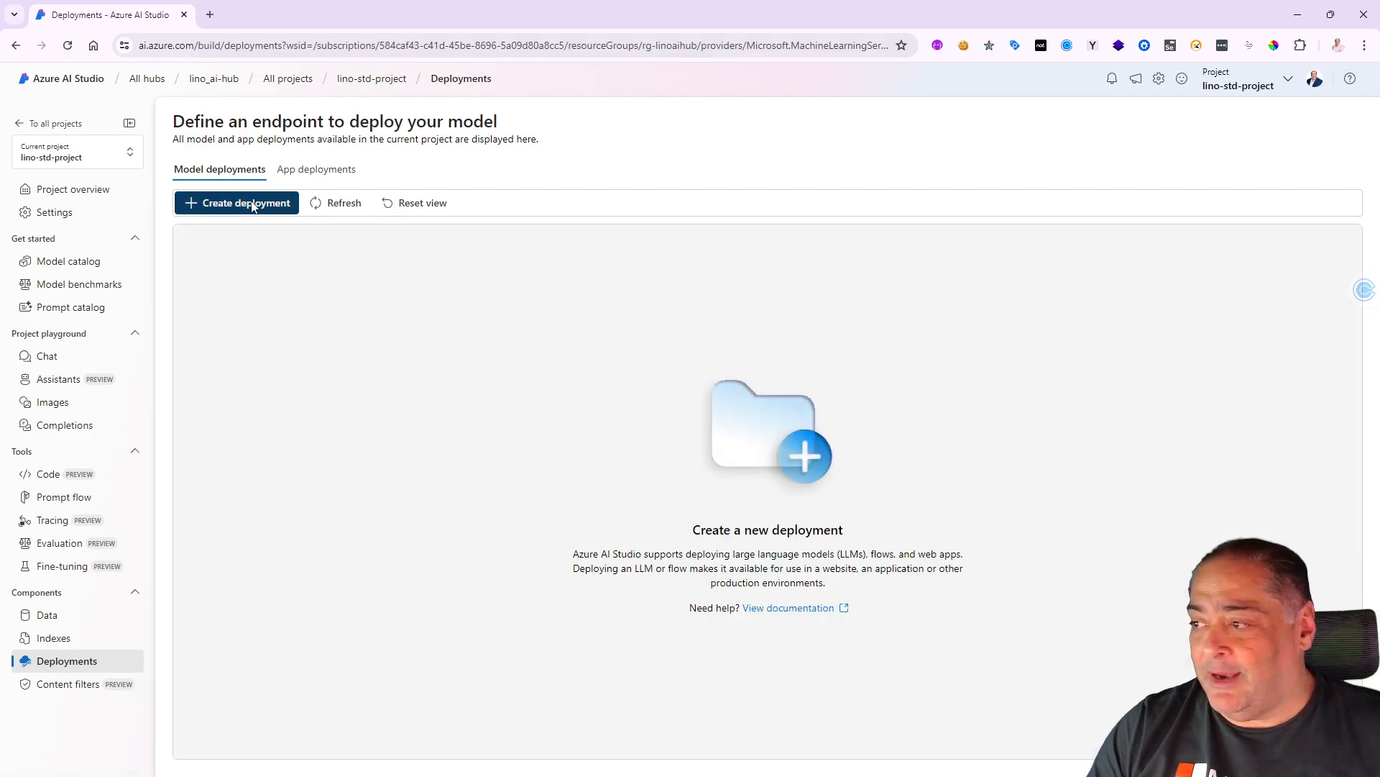
Deploy the gpt-4 chat completion model with a rate limit of 40K tokens per minute, keeping the other deployment settings at their defaults.
left_click(251, 203)
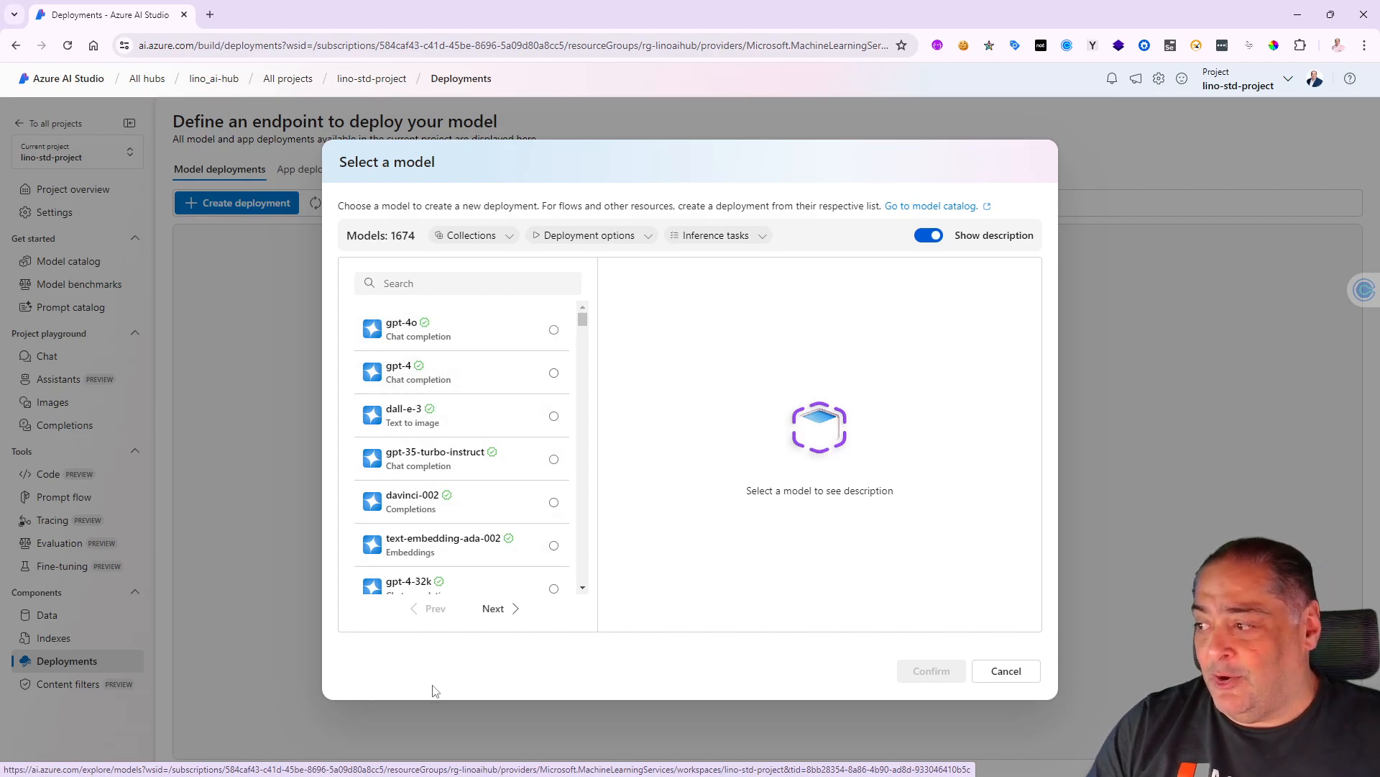
left_click(406, 376)
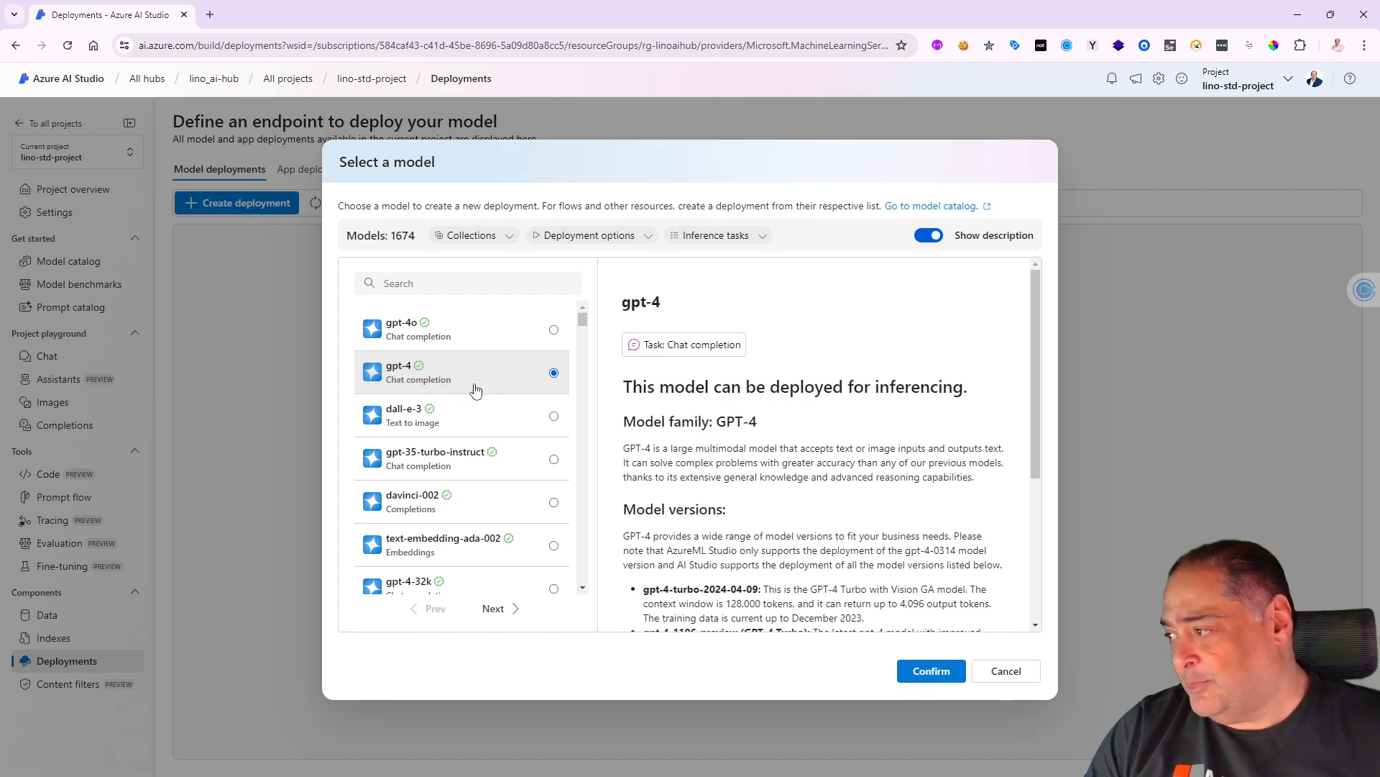
left_click(935, 670)
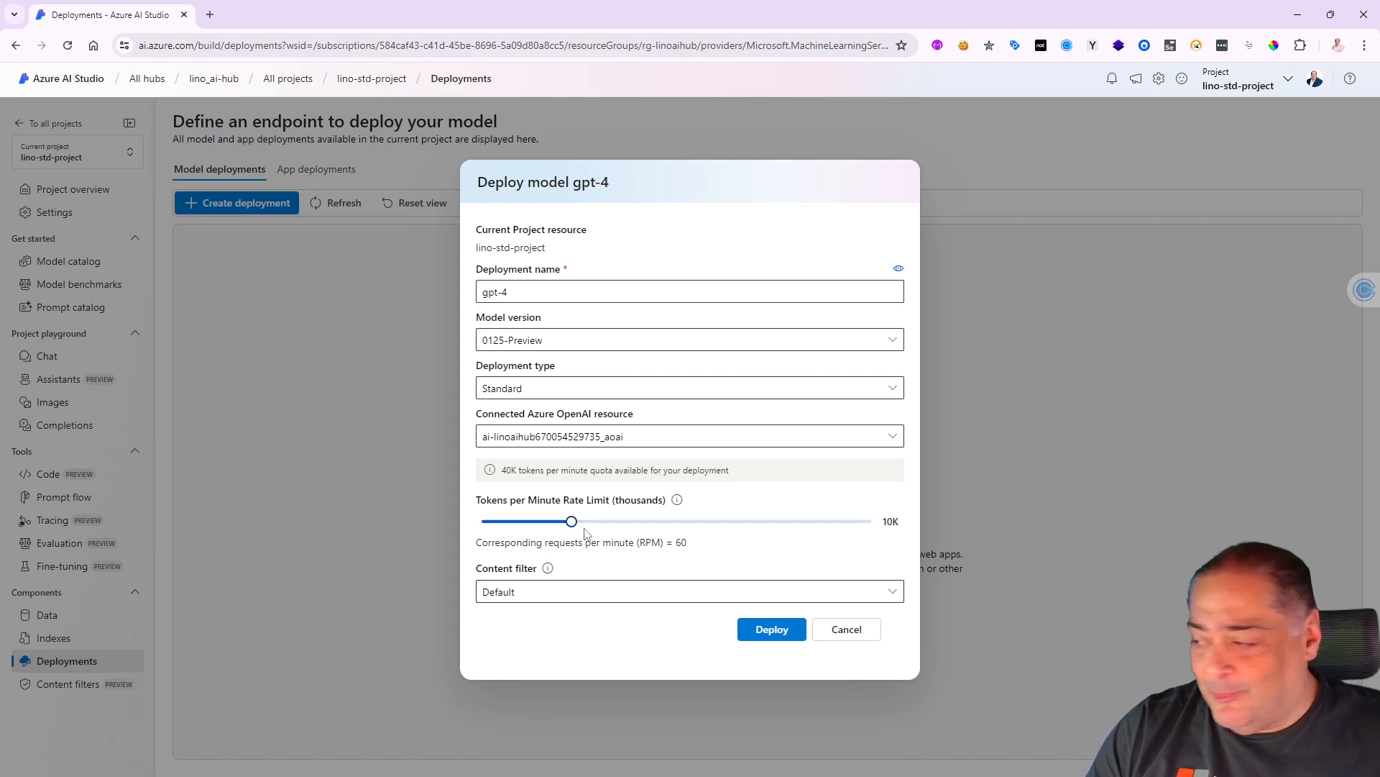
left_click_drag(571, 522, 878, 529)
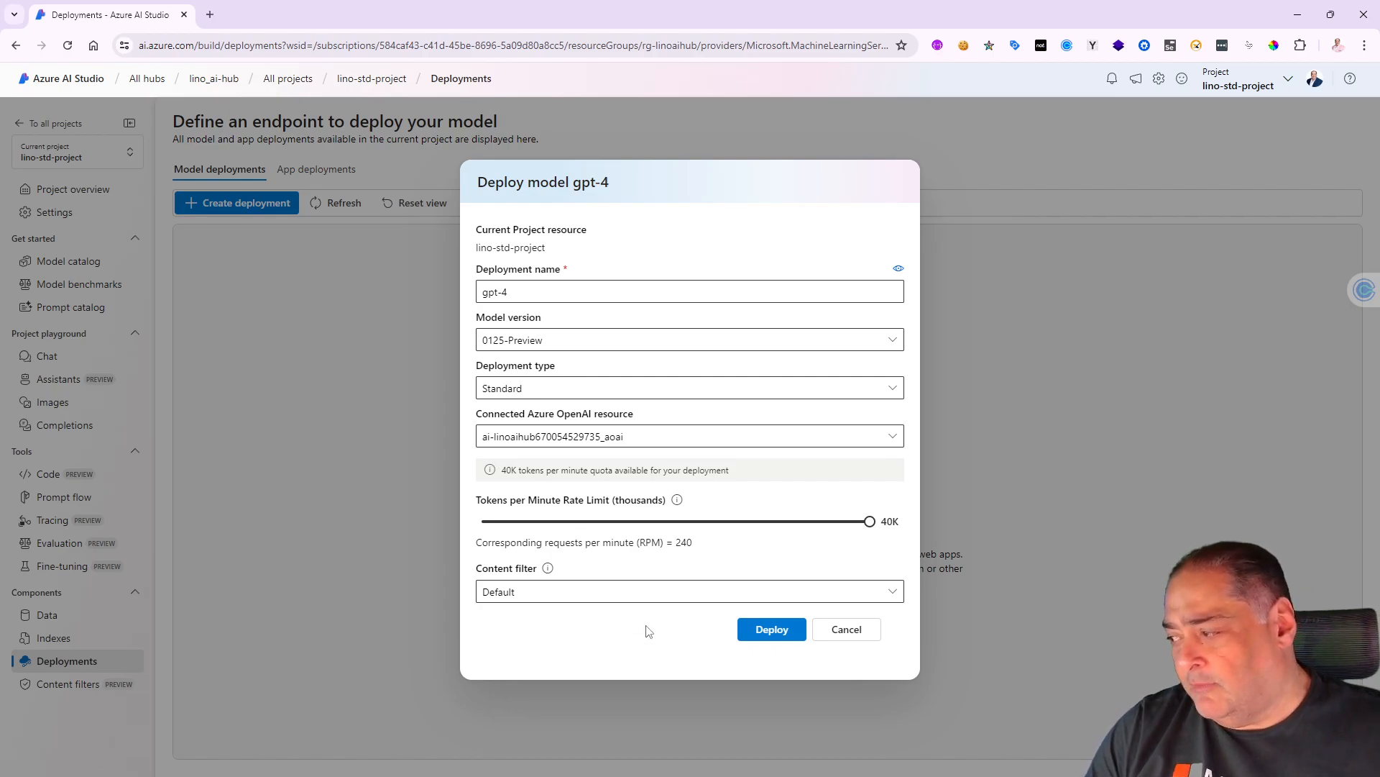
left_click(774, 632)
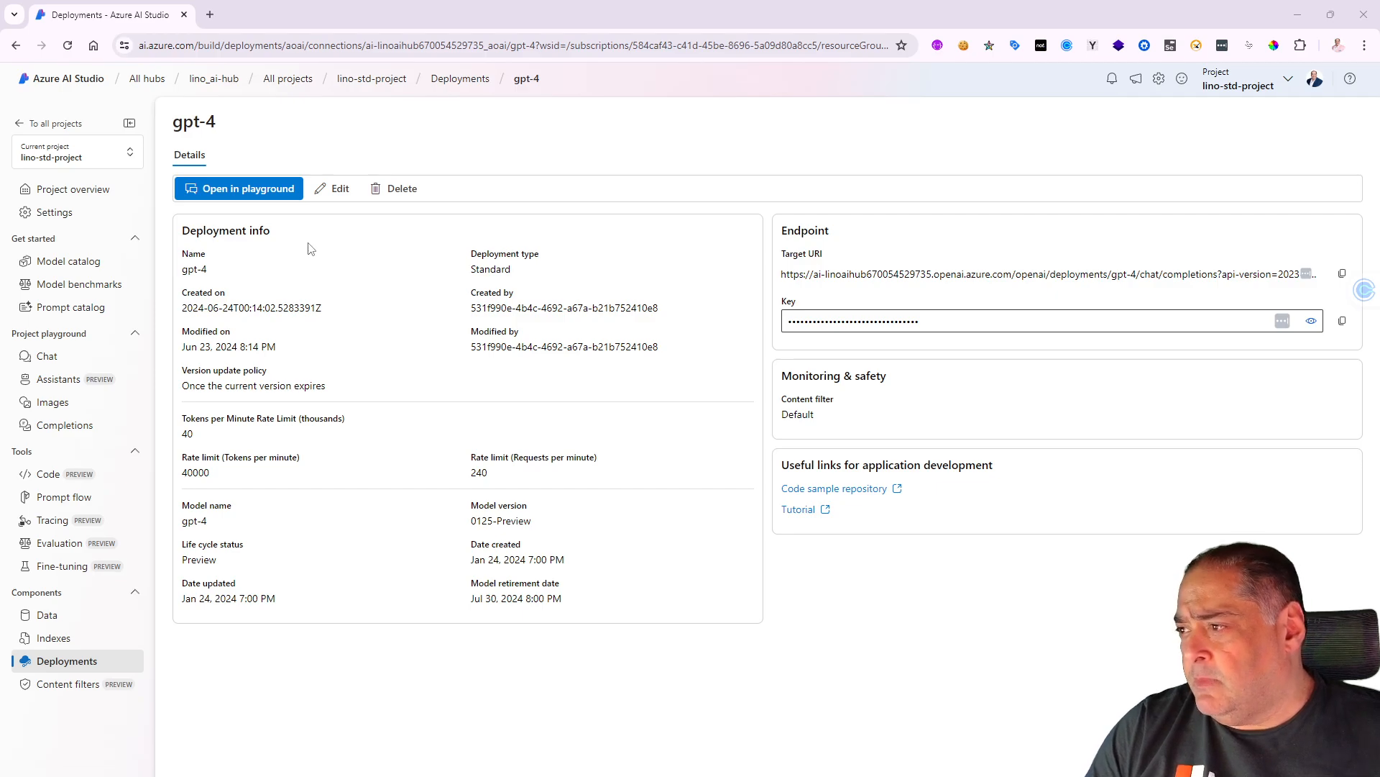
Open the gpt-4 deployment in the chat playground and review its default system message.
left_click(252, 191)
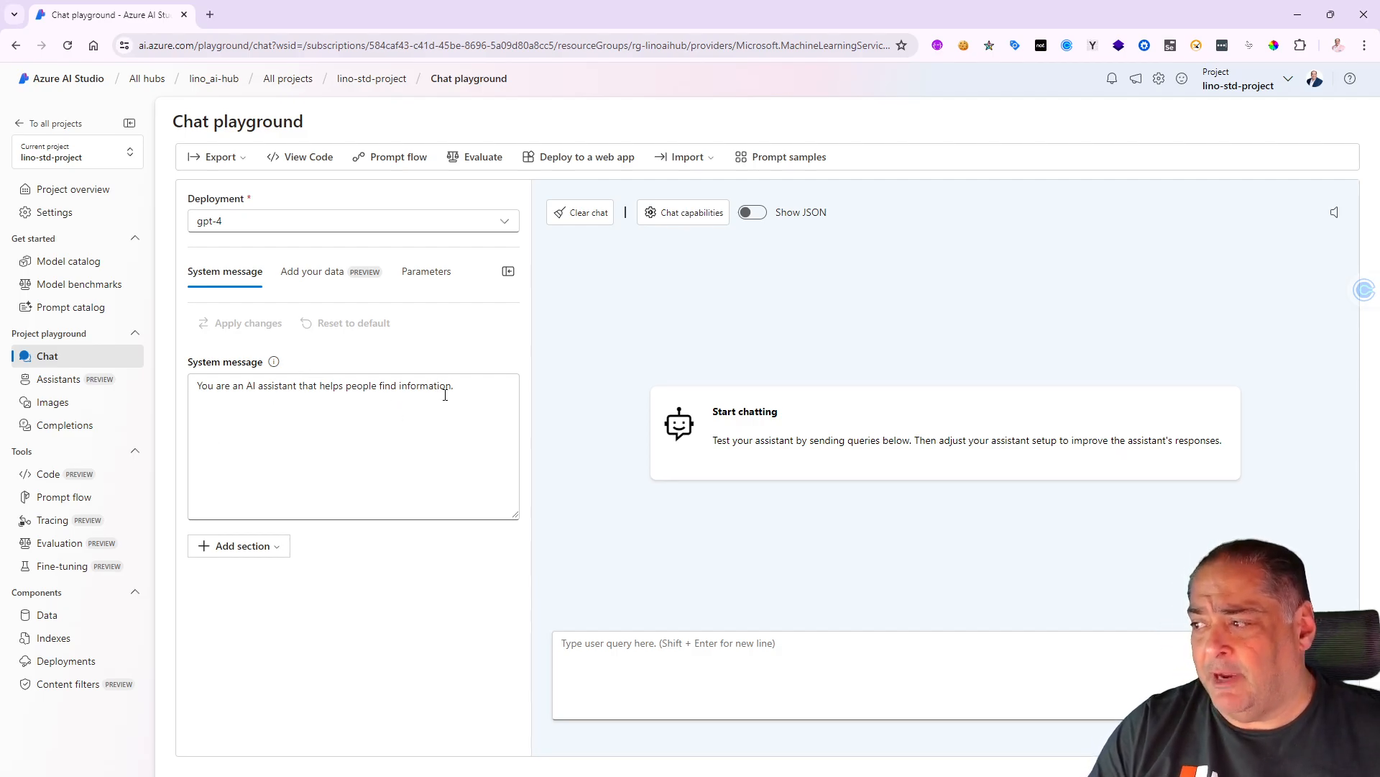
left_click_drag(466, 385, 193, 386)
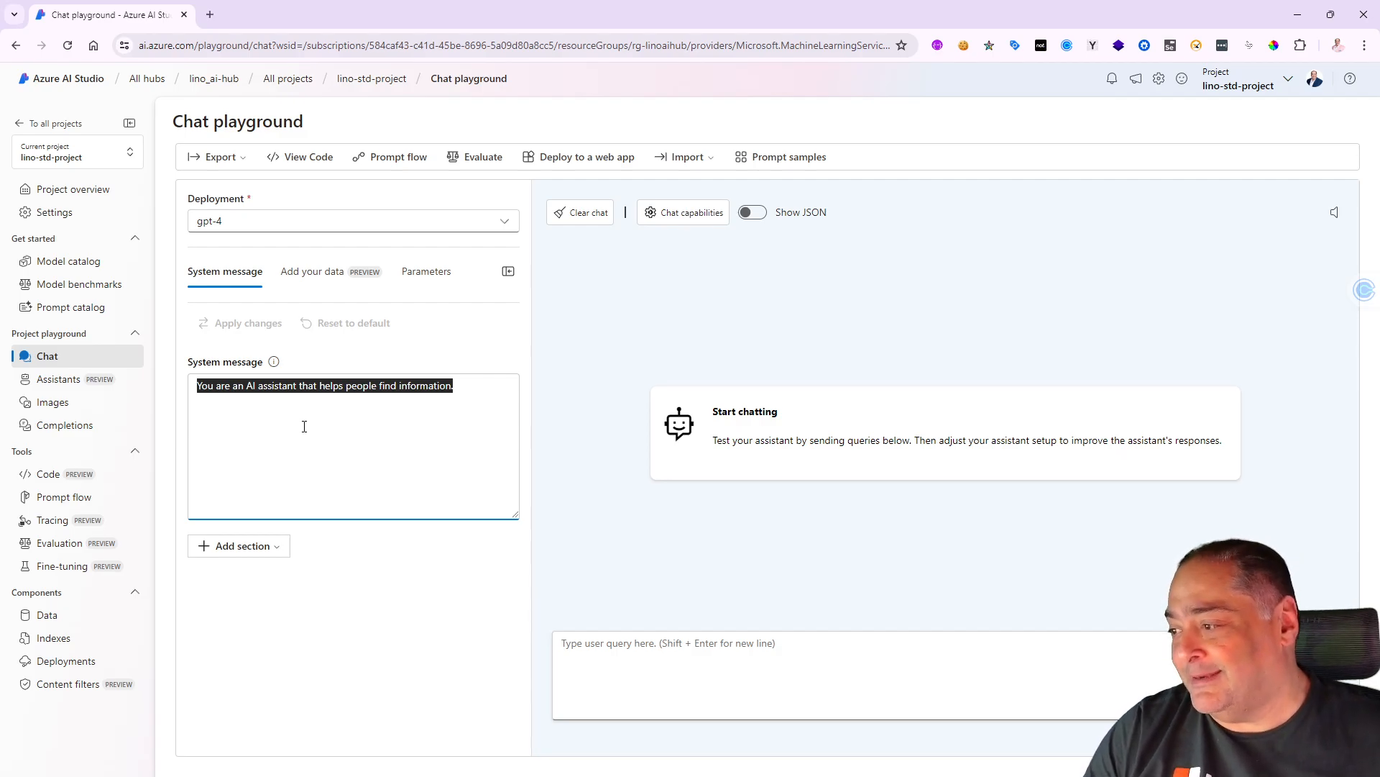
left_click(305, 427)
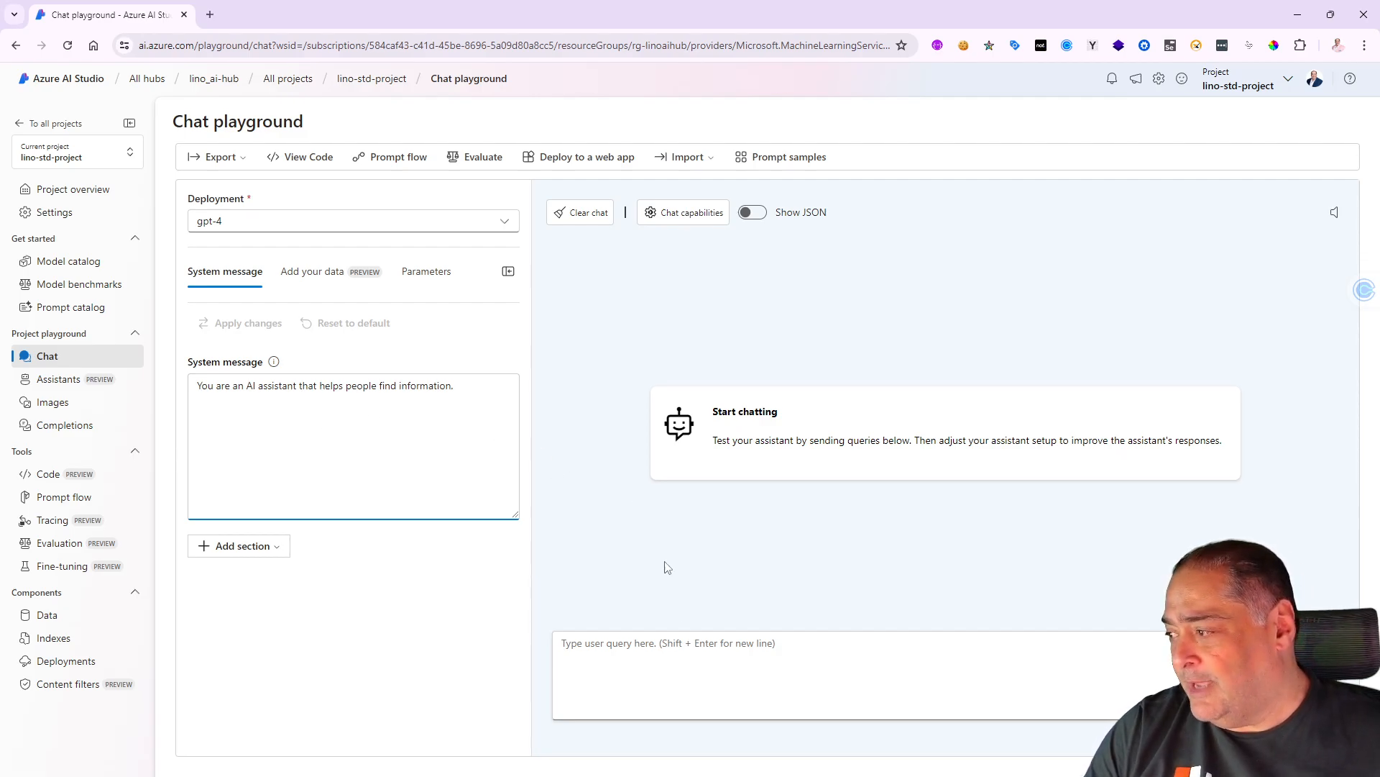
Send the chat query "What is the meaning of life?" to the gpt-4 deployment.
left_click(625, 642)
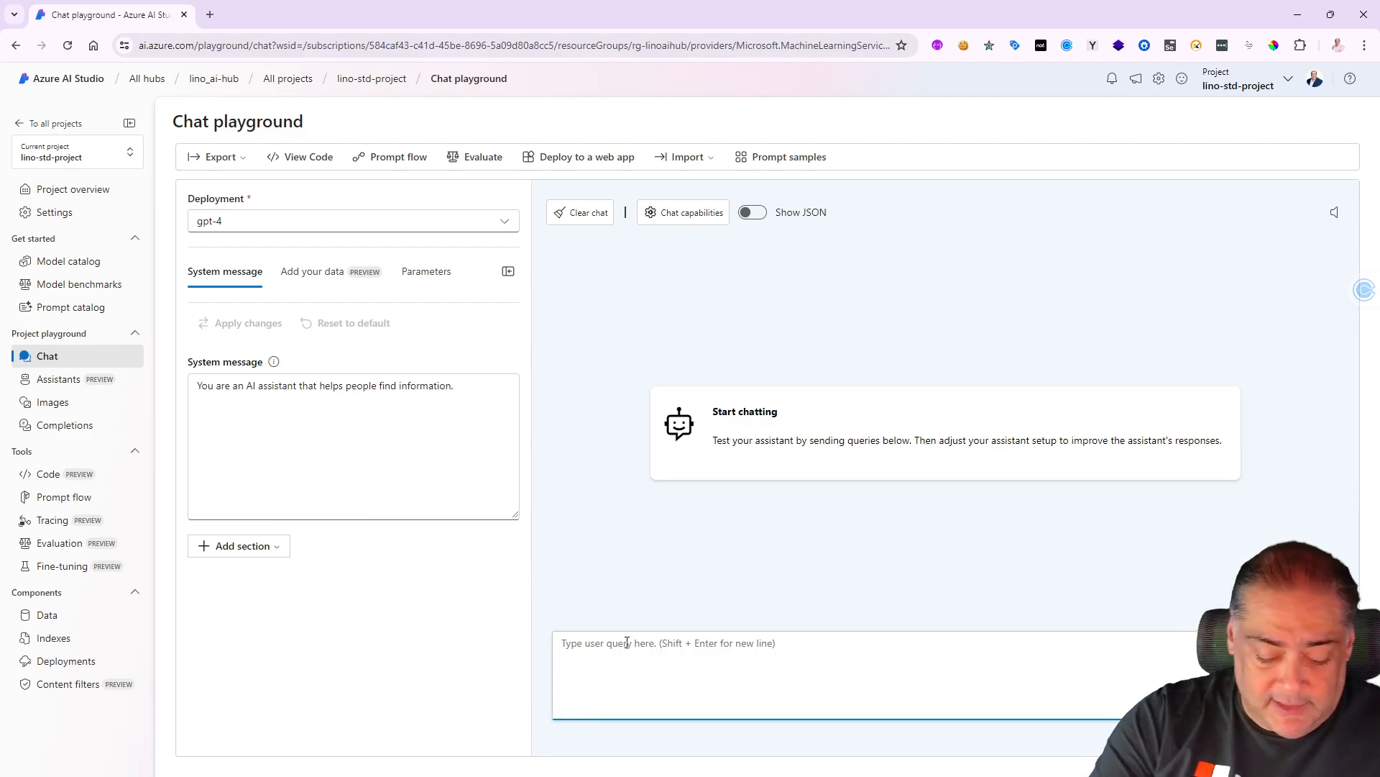
type("What is the mea")
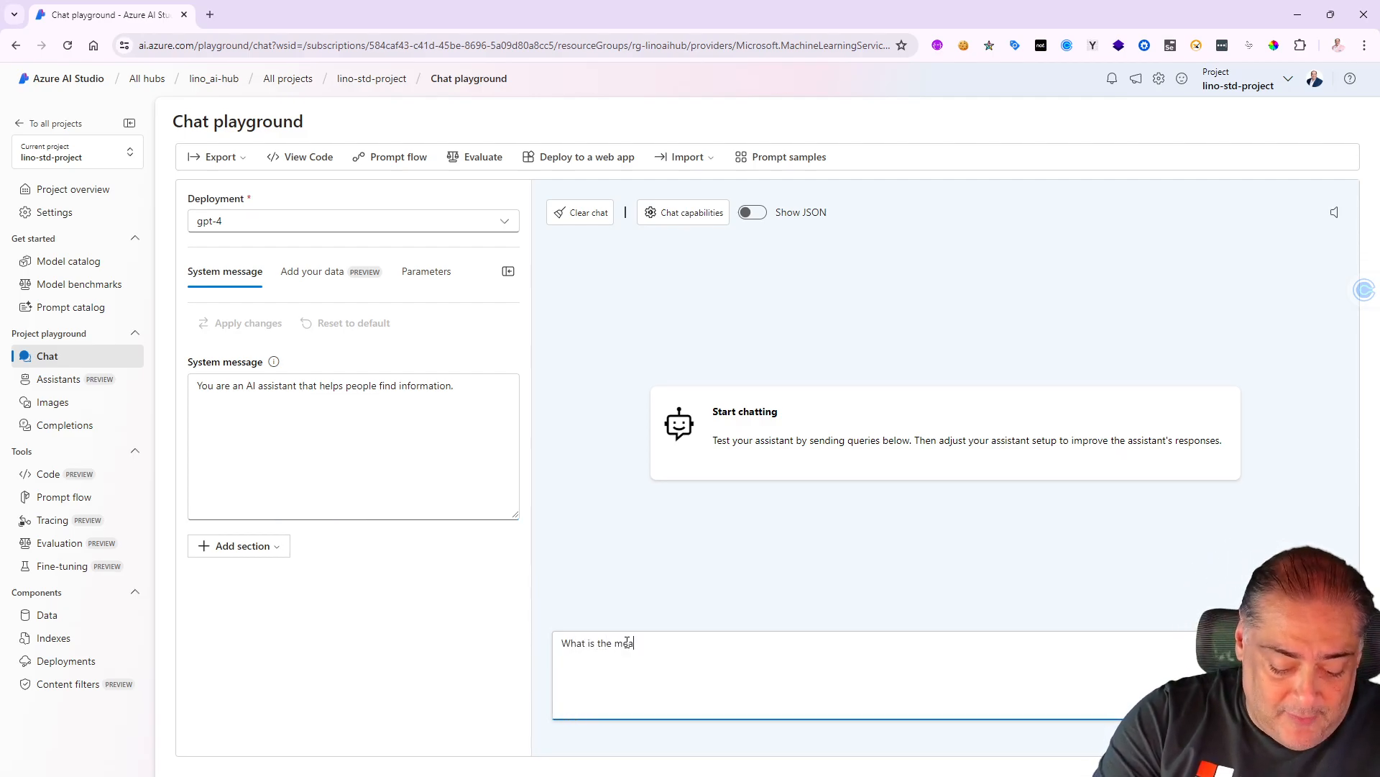
type("ning of lik")
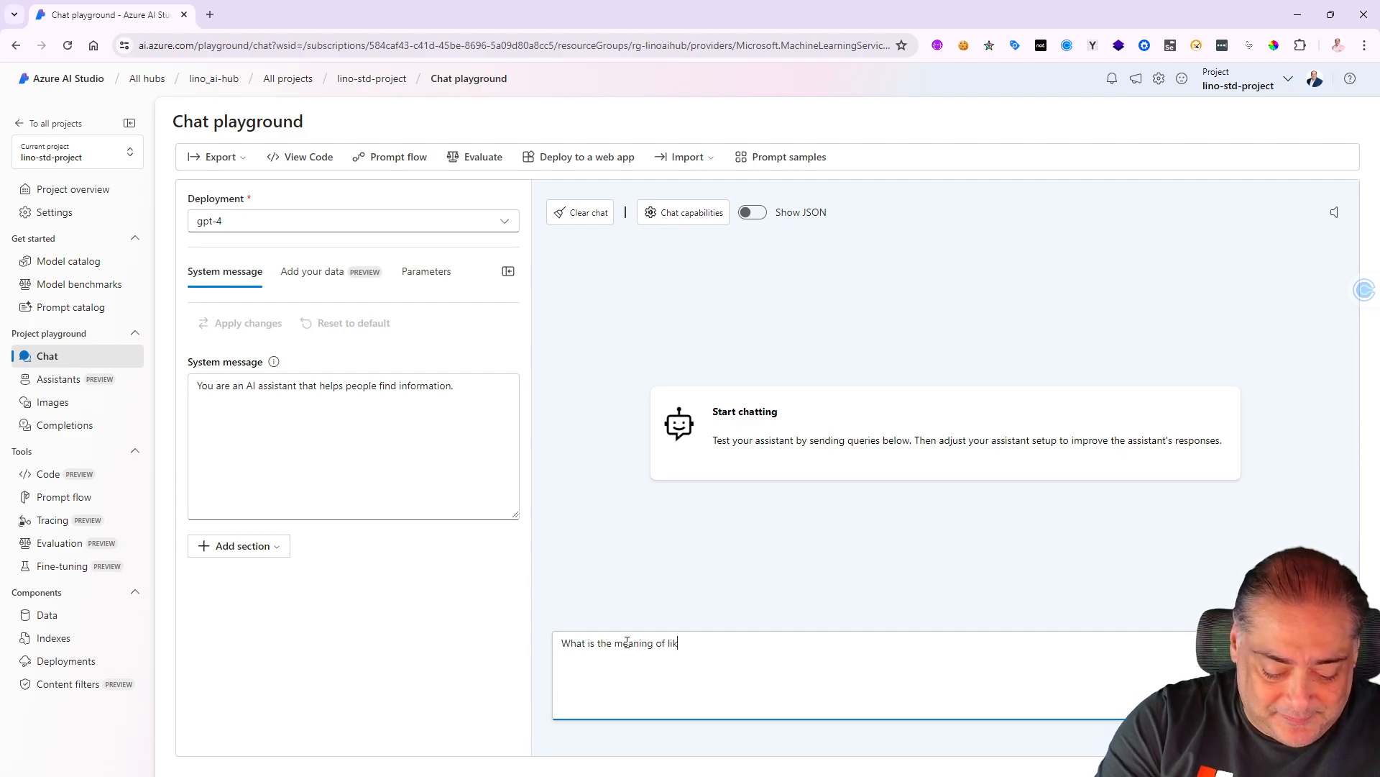
key("BackSpace")
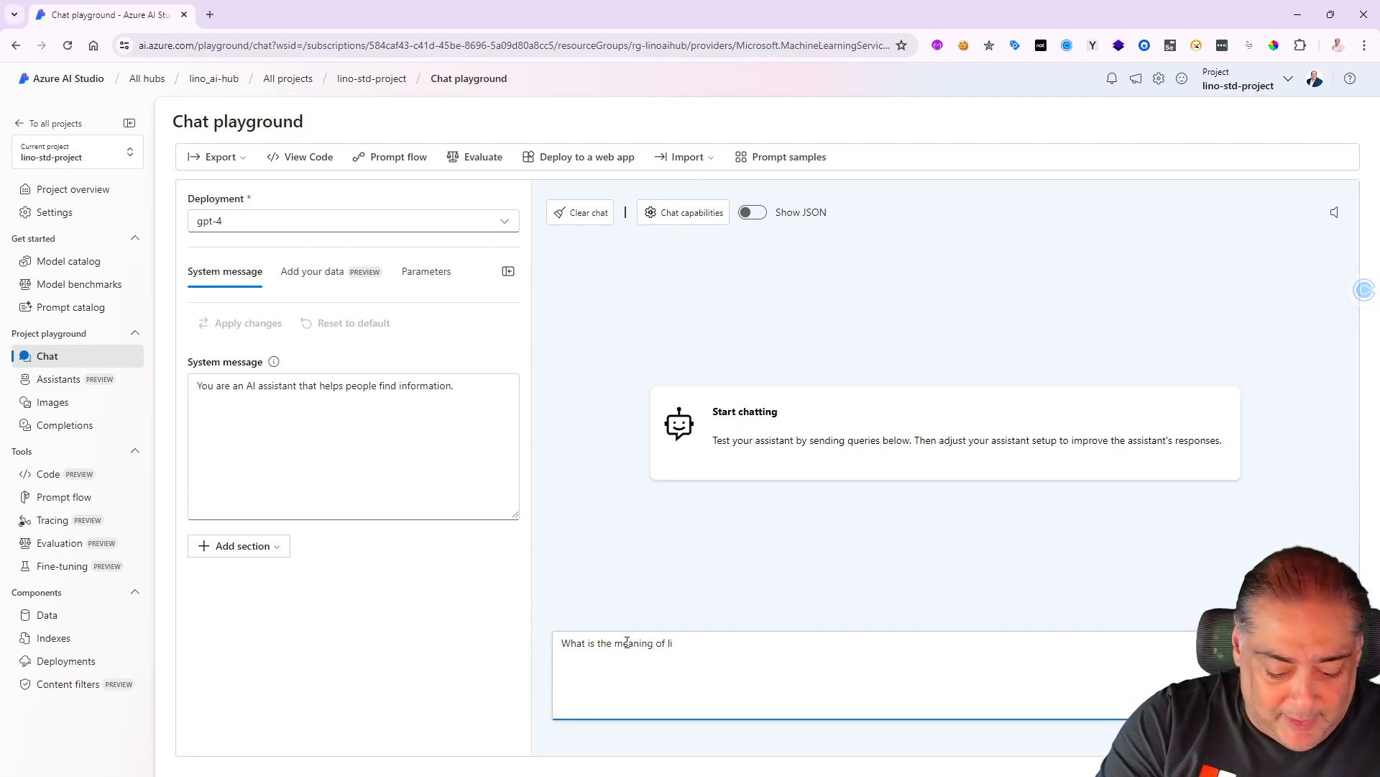
type("fe?")
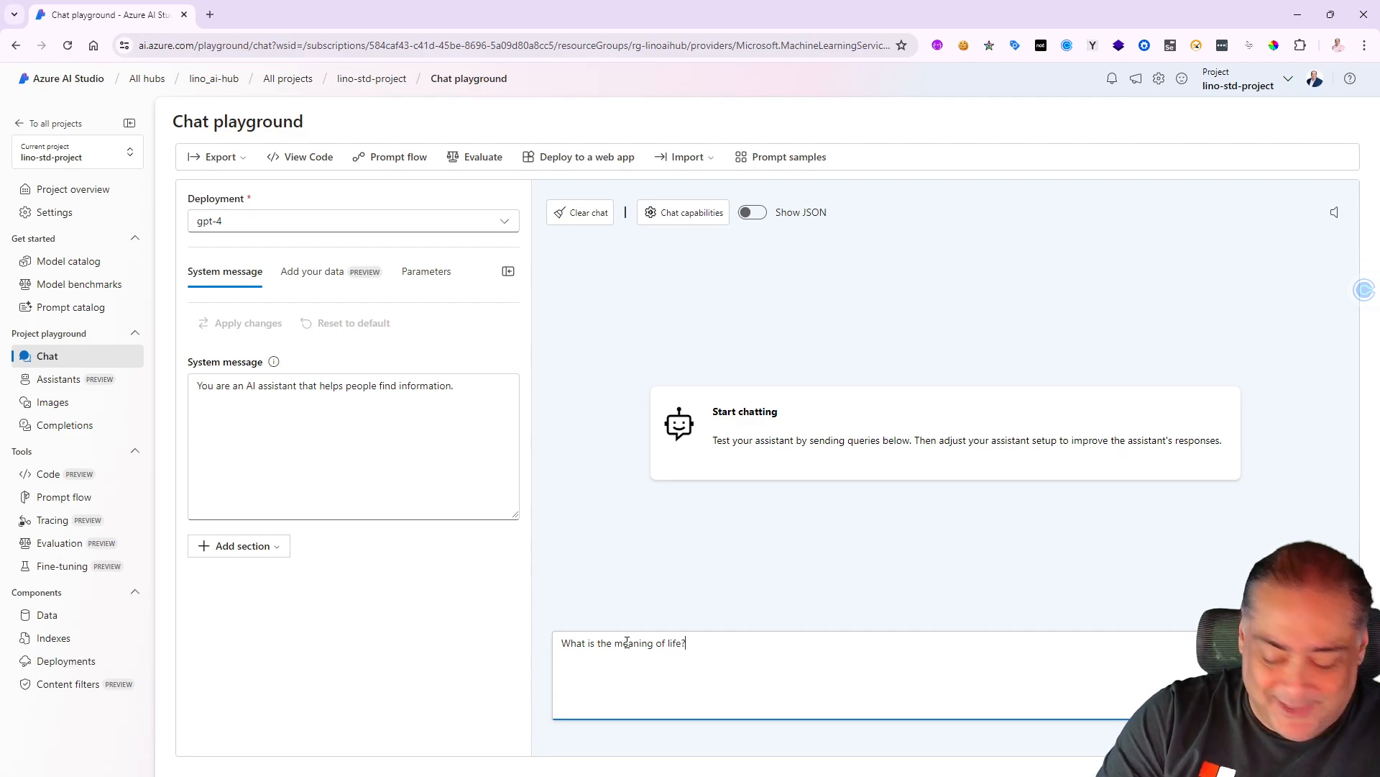
key("Return")
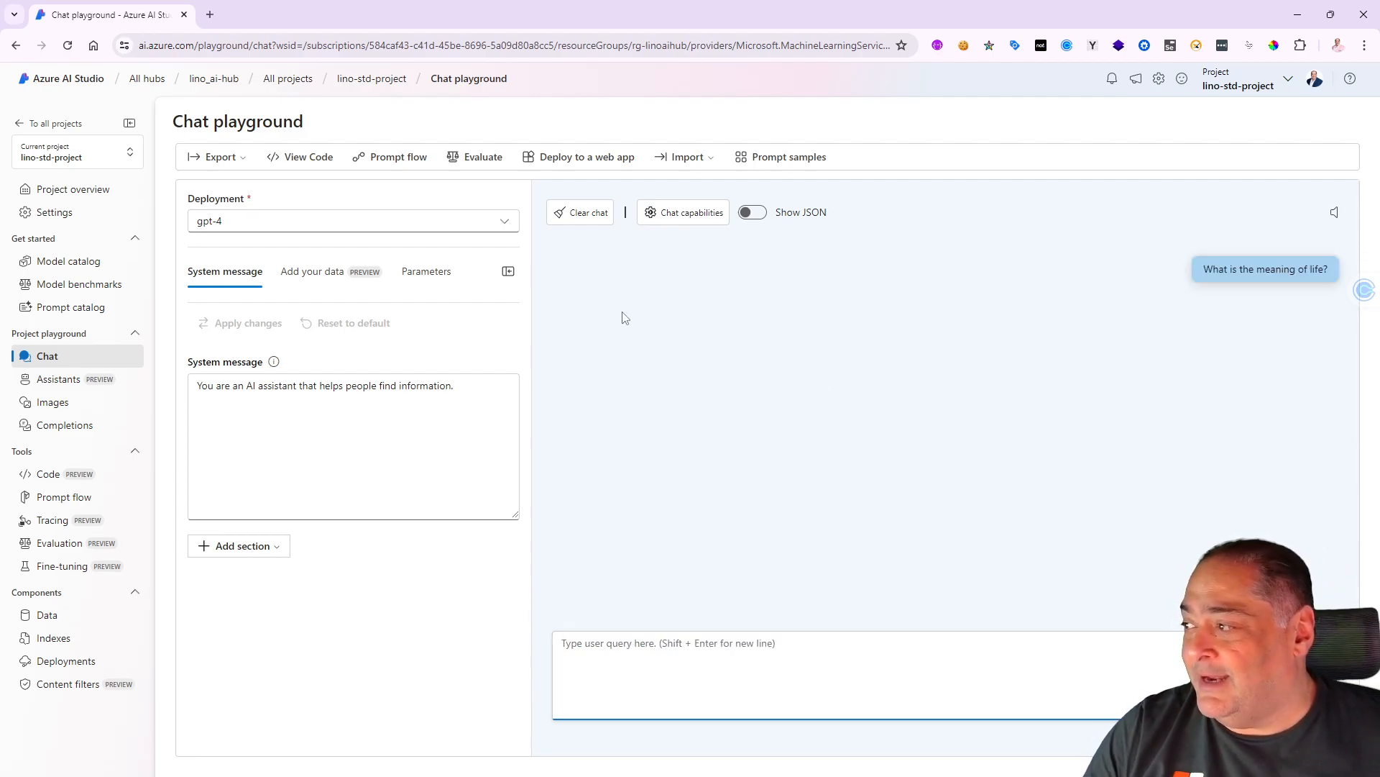